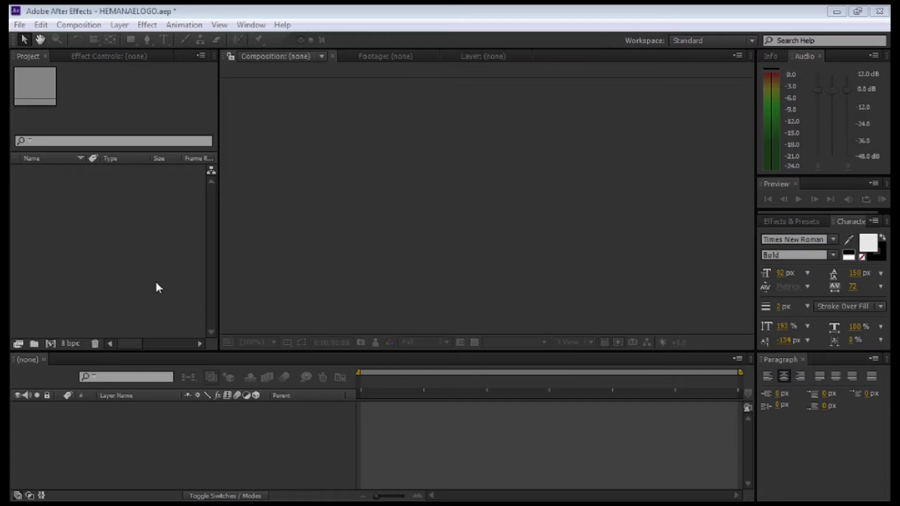
# Import the HE-MAN Logo and Universe and flash Photoshop files as compositions
pyautogui.doubleClick(156, 283)
pyautogui.click(375, 187)
pyautogui.doubleClick(375, 188)
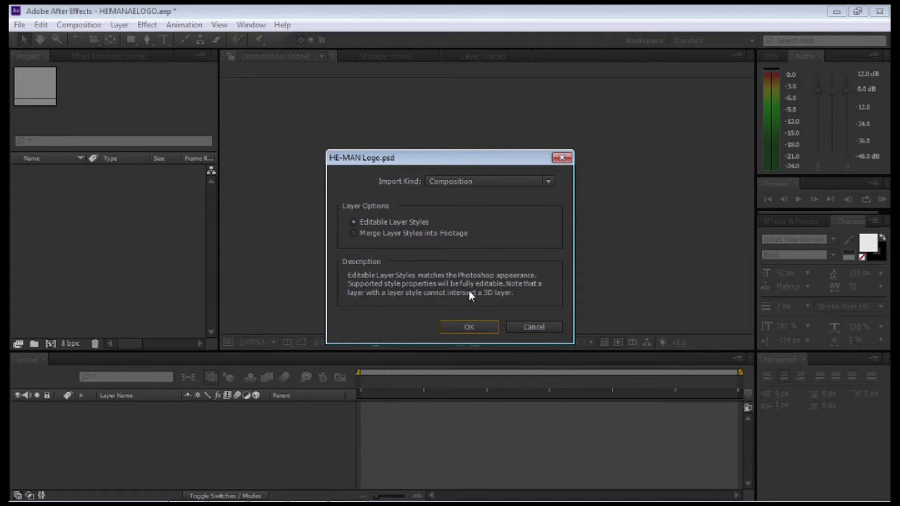
pyautogui.click(460, 329)
pyautogui.doubleClick(127, 265)
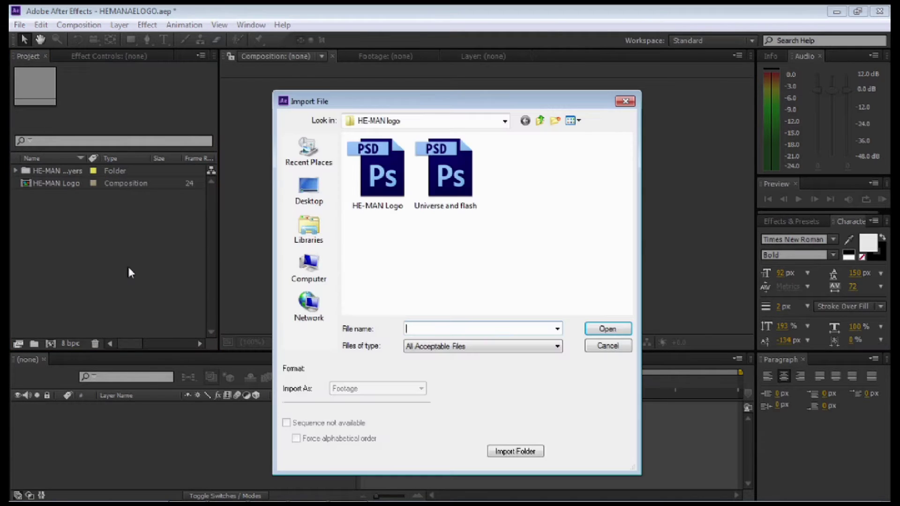
pyautogui.click(445, 181)
pyautogui.doubleClick(446, 184)
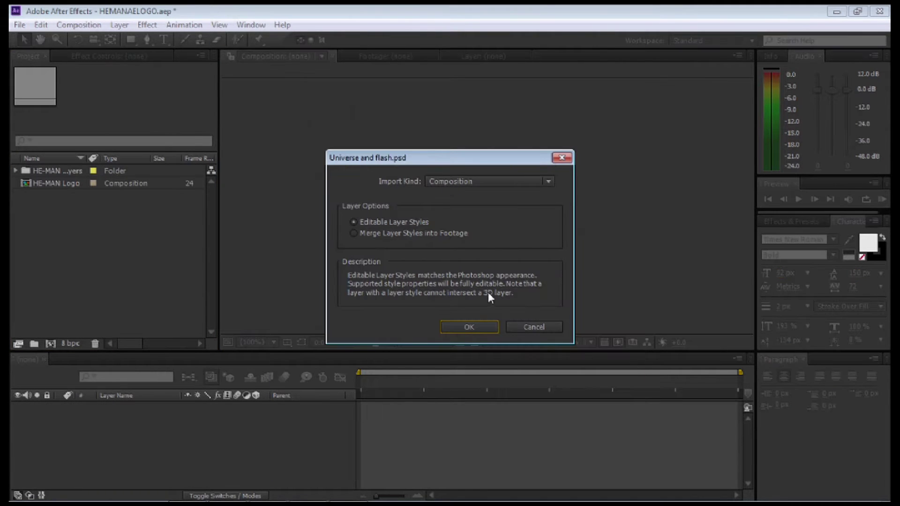
pyautogui.click(470, 325)
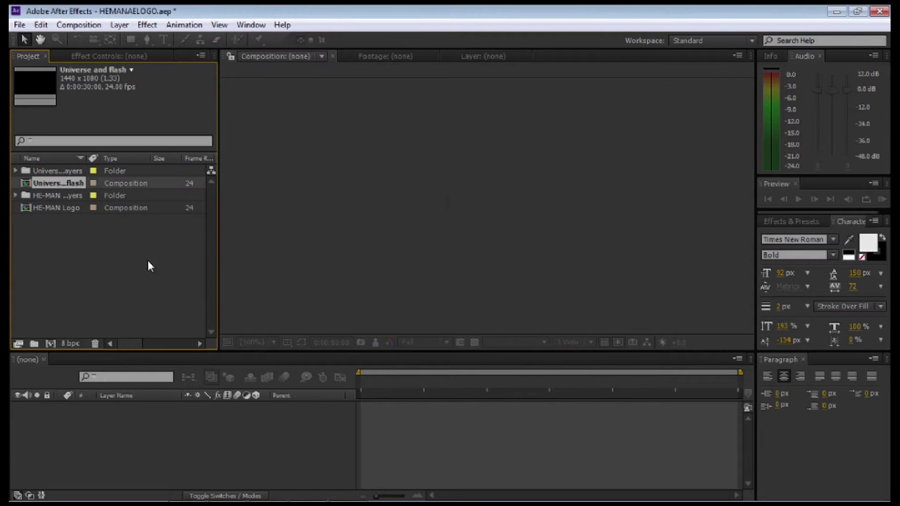
# Delete the generated HE-MAN Logo and Universe and flash compositions
pyautogui.click(54, 207)
pyautogui.press('Delete')
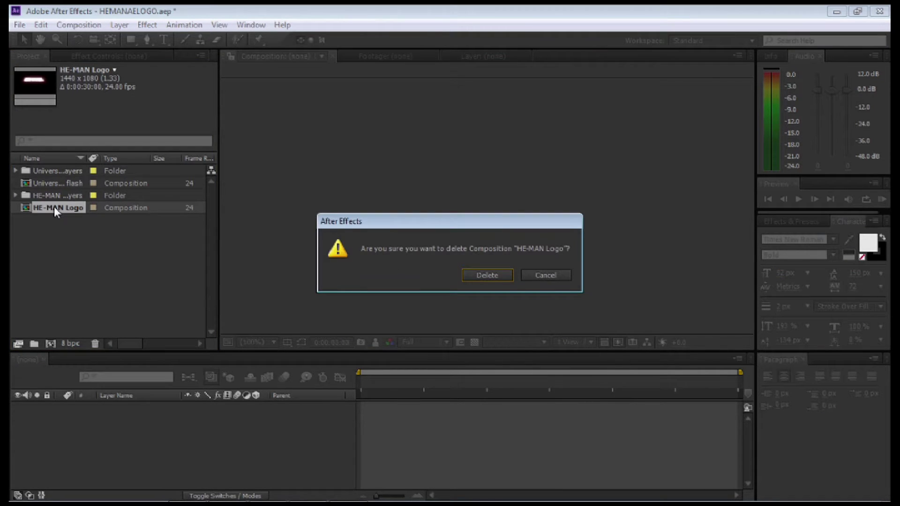
pyautogui.press('Return')
pyautogui.click(29, 186)
pyautogui.press('Delete')
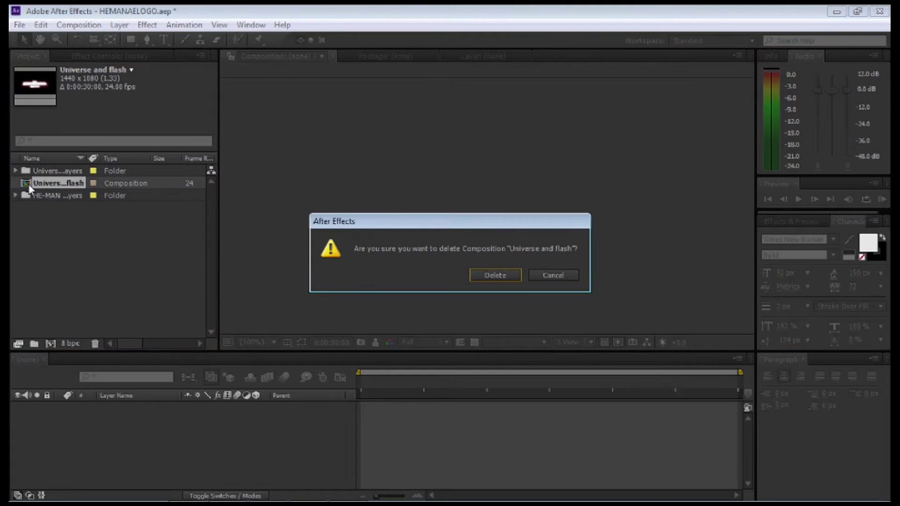
pyautogui.click(473, 275)
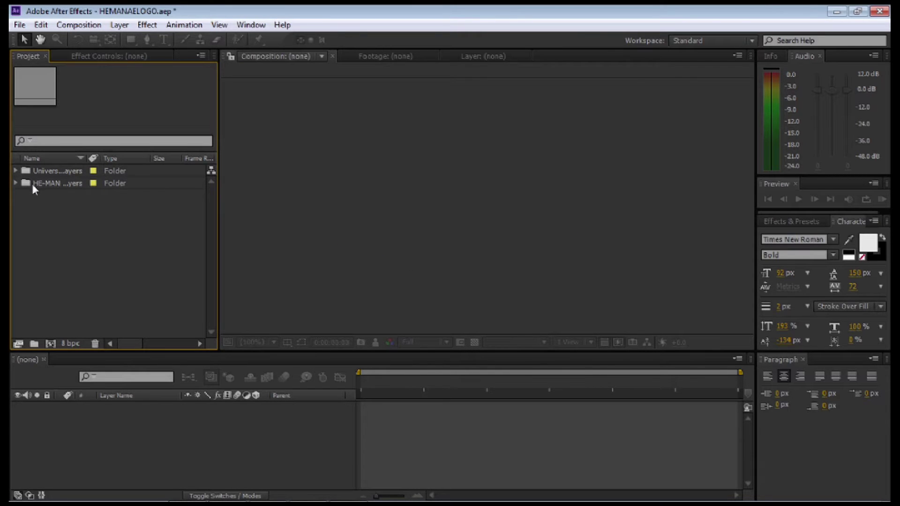
# Create a new composition from the White/HE-MAN Logo layer image
pyautogui.click(15, 183)
pyautogui.click(43, 194)
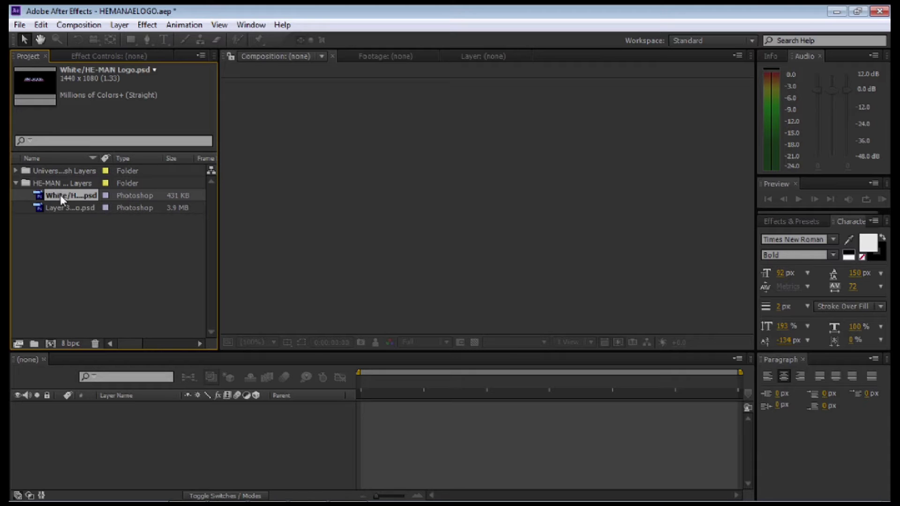
pyautogui.moveTo(60, 195); pyautogui.dragTo(49, 345)
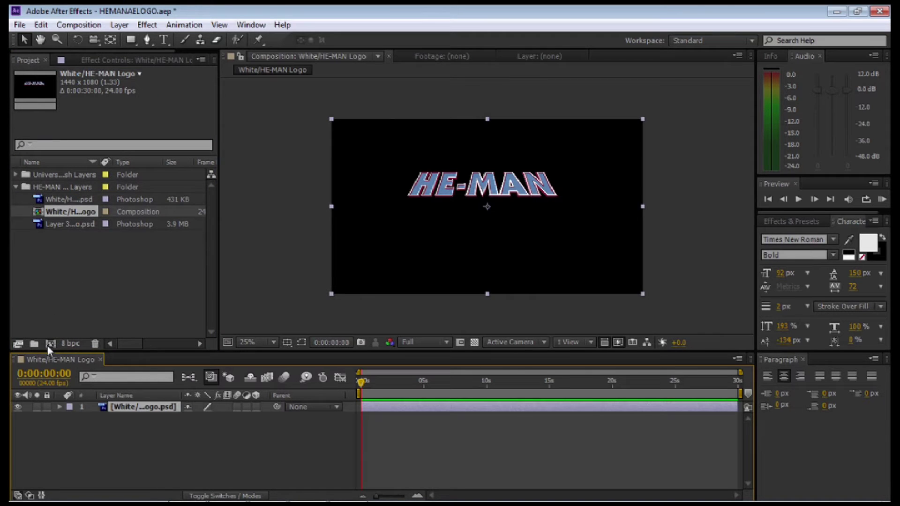
# Add the White/Universe and flash image as a second layer in the composition
pyautogui.click(15, 175)
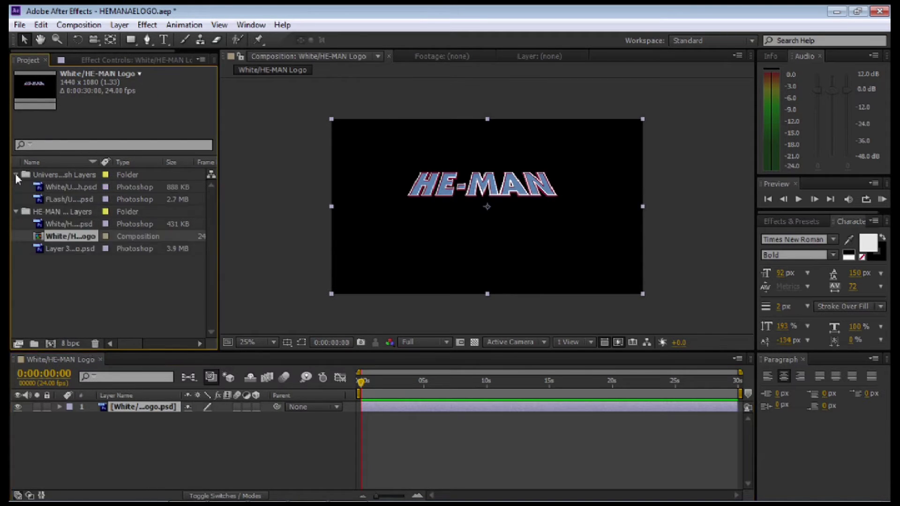
pyautogui.click(66, 187)
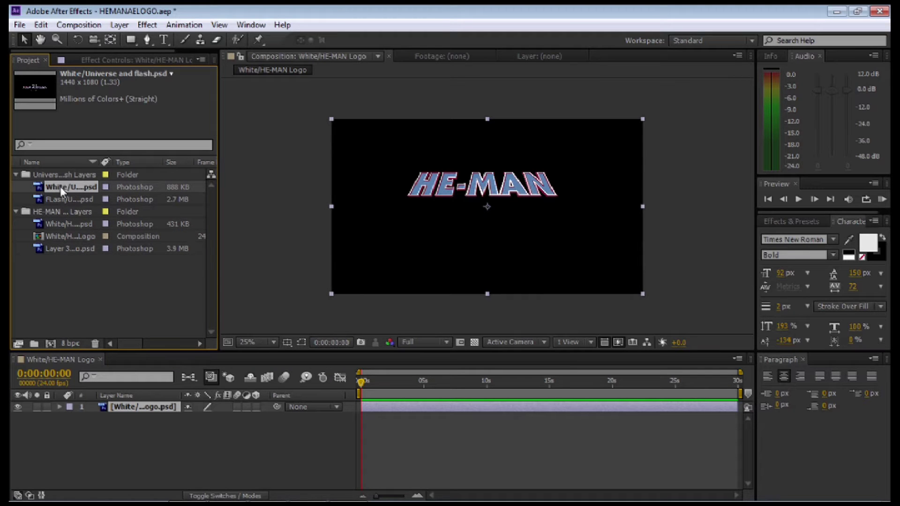
pyautogui.moveTo(60, 186); pyautogui.dragTo(85, 423)
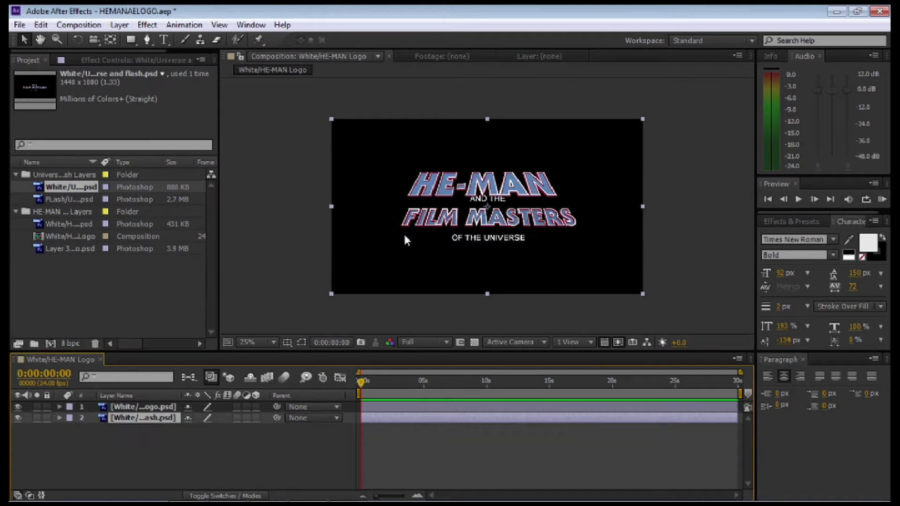
# Scale the HE-MAN logo to 81% and the subtitle lettering to 116%
pyautogui.click(140, 407)
pyautogui.press('s')
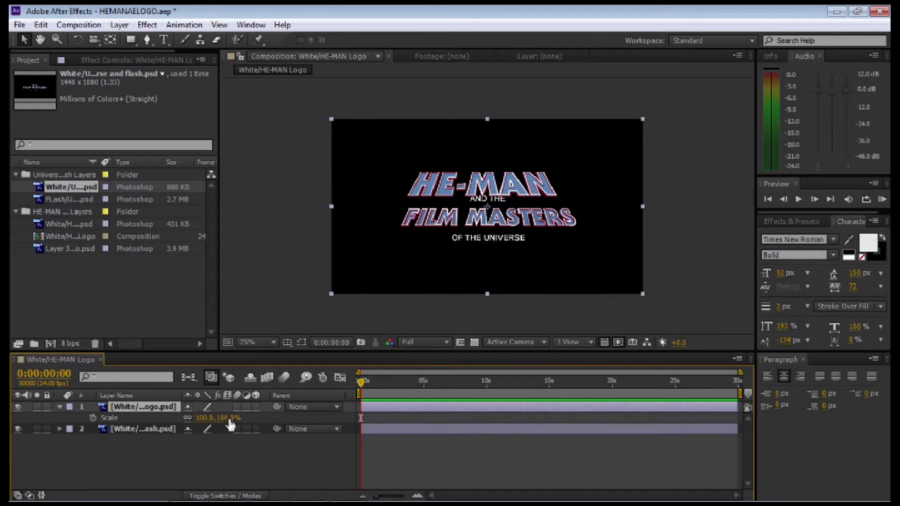
pyautogui.moveTo(229, 419); pyautogui.dragTo(146, 422)
pyautogui.press('p')
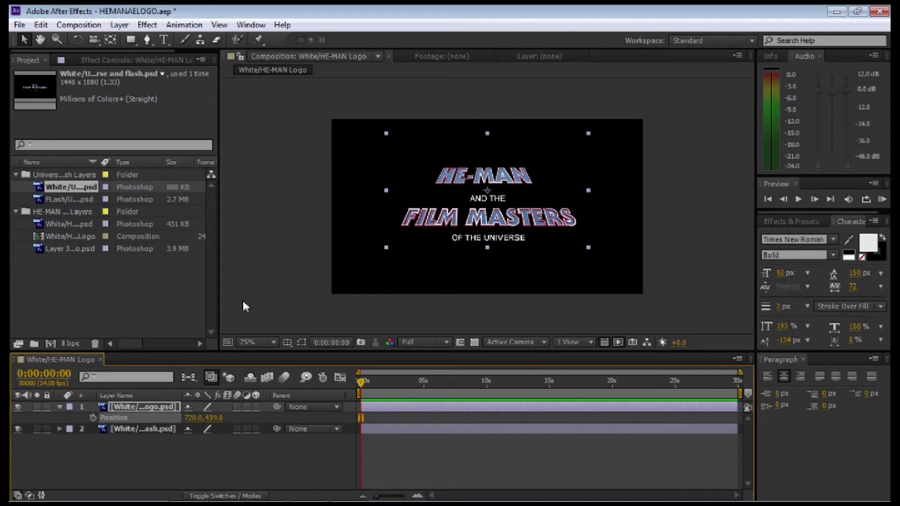
pyautogui.keyDown('shift'); pyautogui.click(156, 429); pyautogui.keyUp('shift')
pyautogui.press('s')
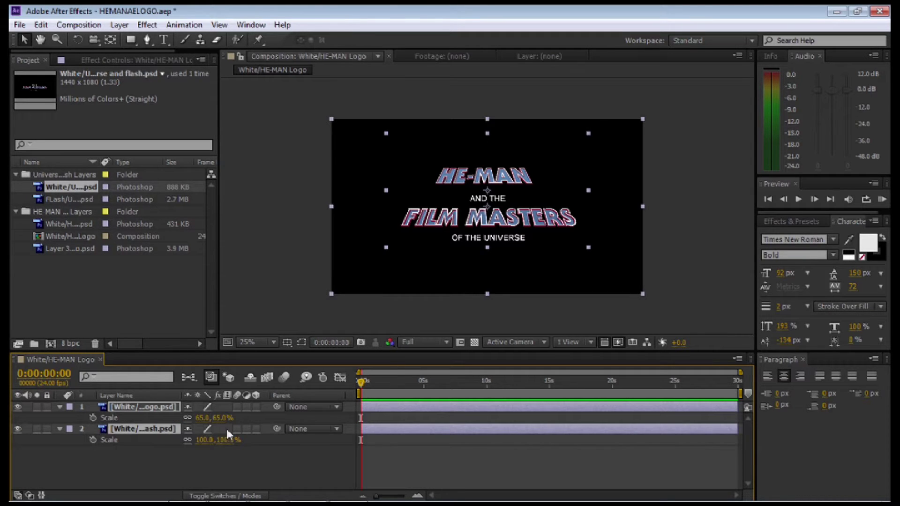
pyautogui.moveTo(228, 447); pyautogui.dragTo(235, 443)
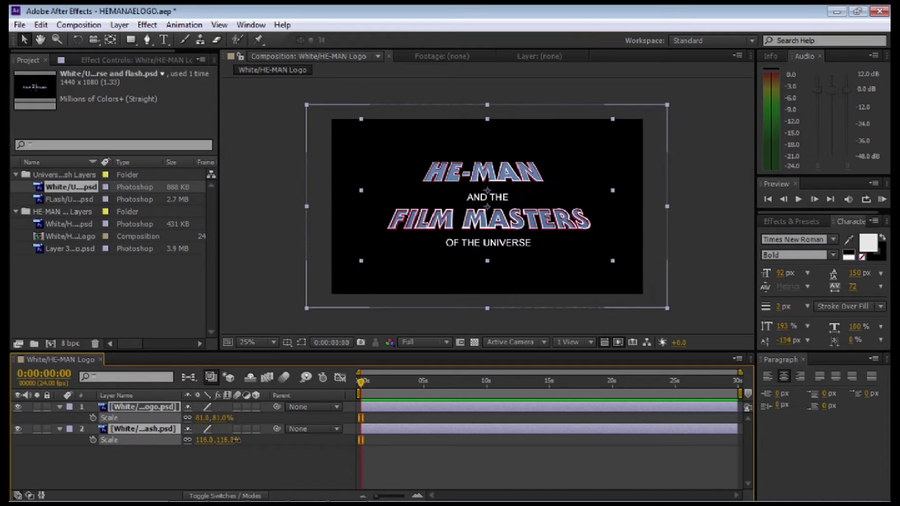
pyautogui.click(263, 288)
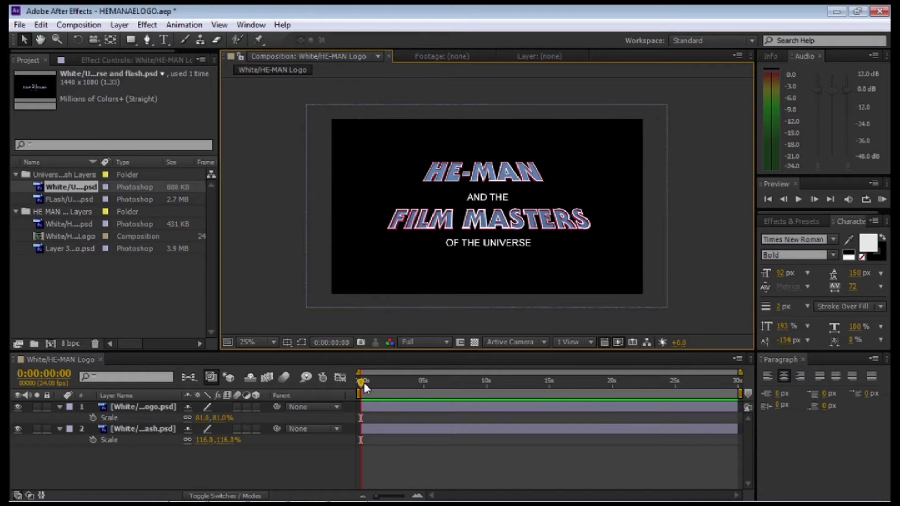
# Preview the composition and set a Position keyframe for the HE-MAN logo at its resting place
pyautogui.press('space')
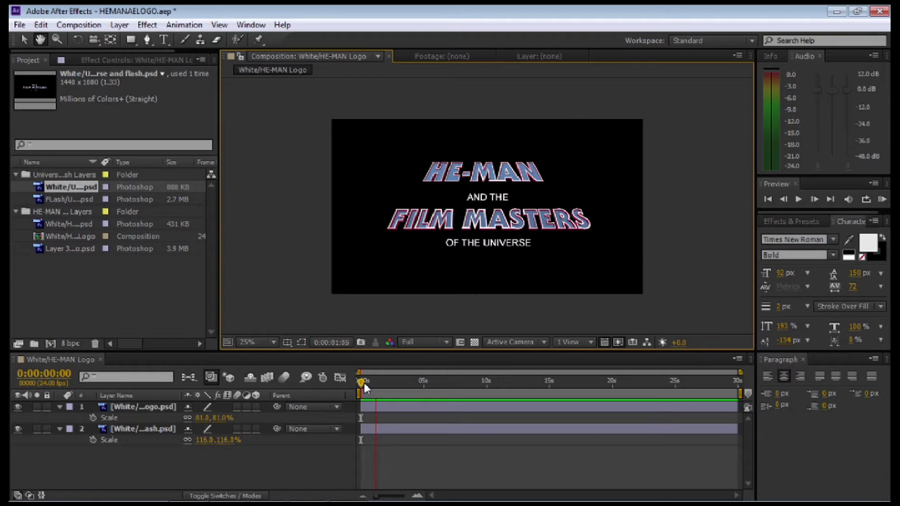
pyautogui.press('space')
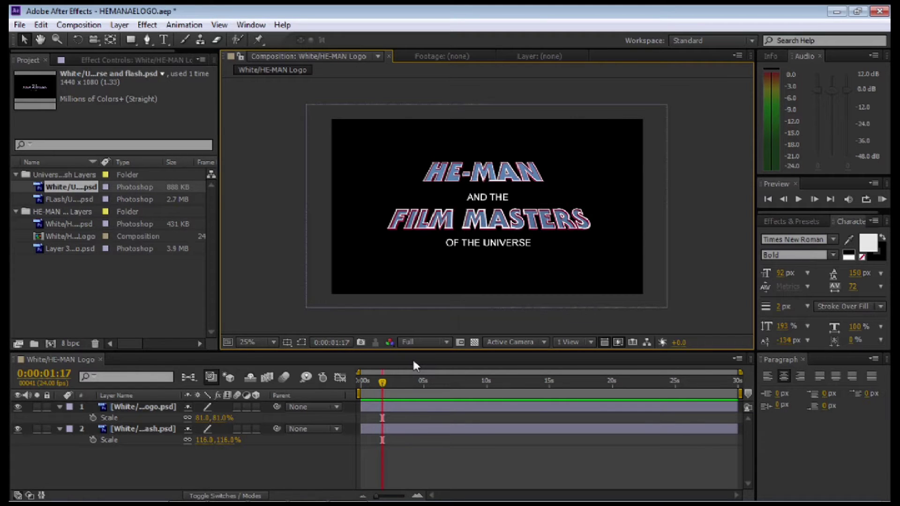
pyautogui.click(148, 407)
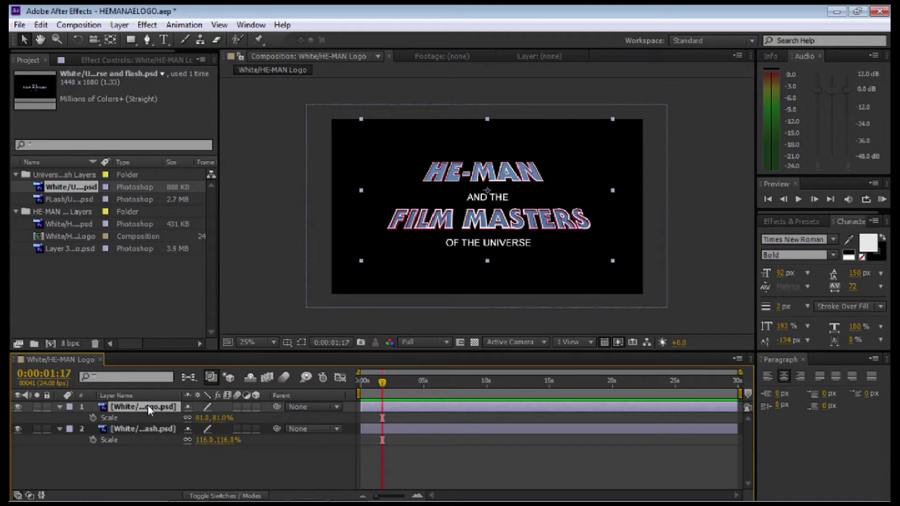
pyautogui.press('p')
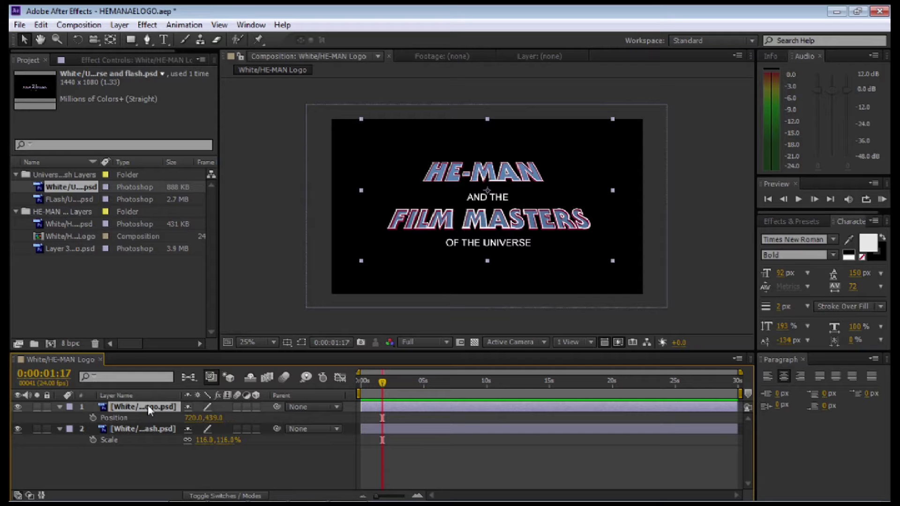
pyautogui.click(92, 417)
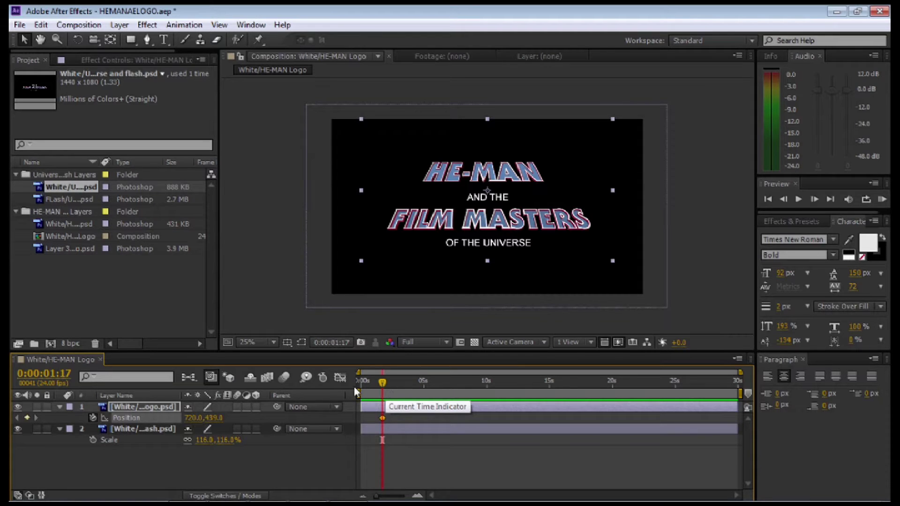
# Hide the subtitle, key the logo off-frame at Y 1506 at 0s, and preview the rise
pyautogui.click(18, 428)
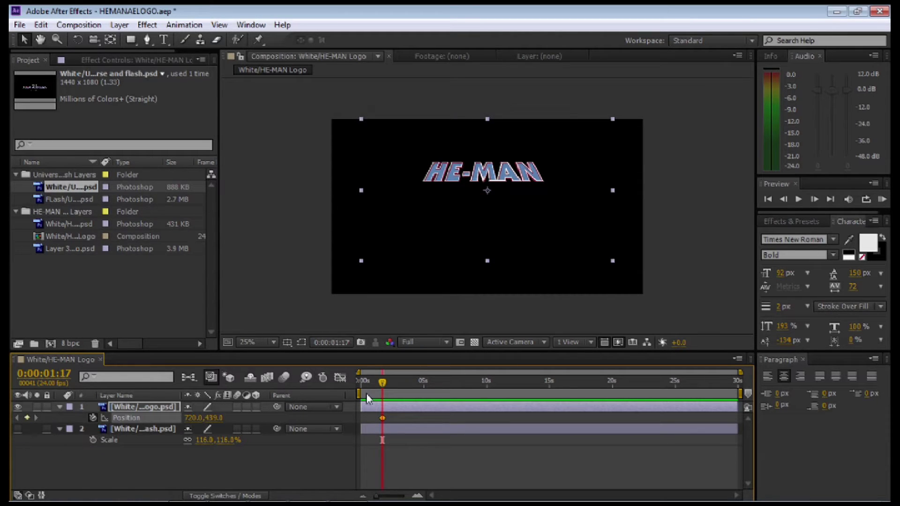
pyautogui.moveTo(381, 382); pyautogui.dragTo(353, 381)
pyautogui.moveTo(220, 418); pyautogui.dragTo(810, 366)
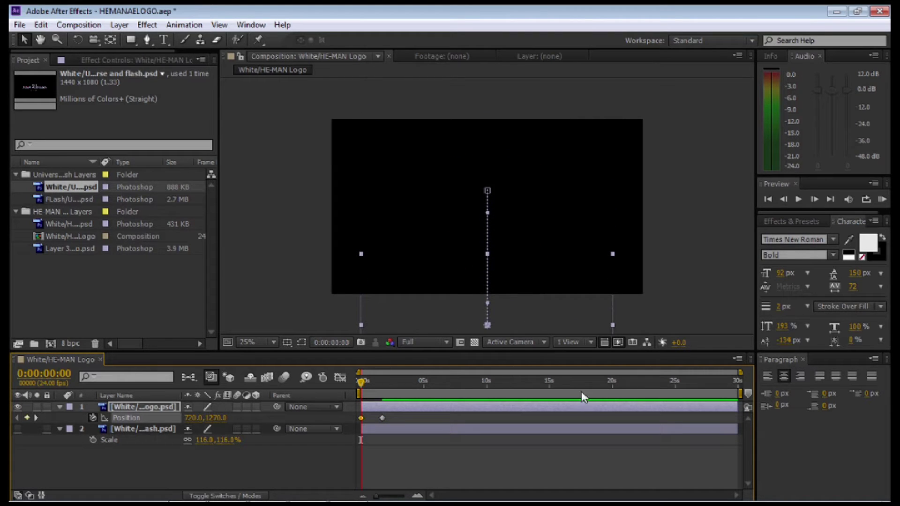
pyautogui.moveTo(223, 422); pyautogui.dragTo(364, 364)
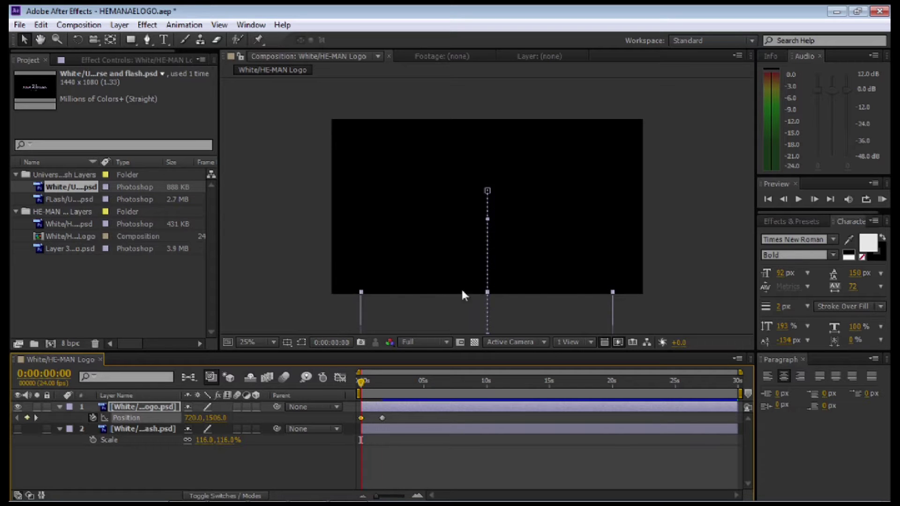
pyautogui.press('space')
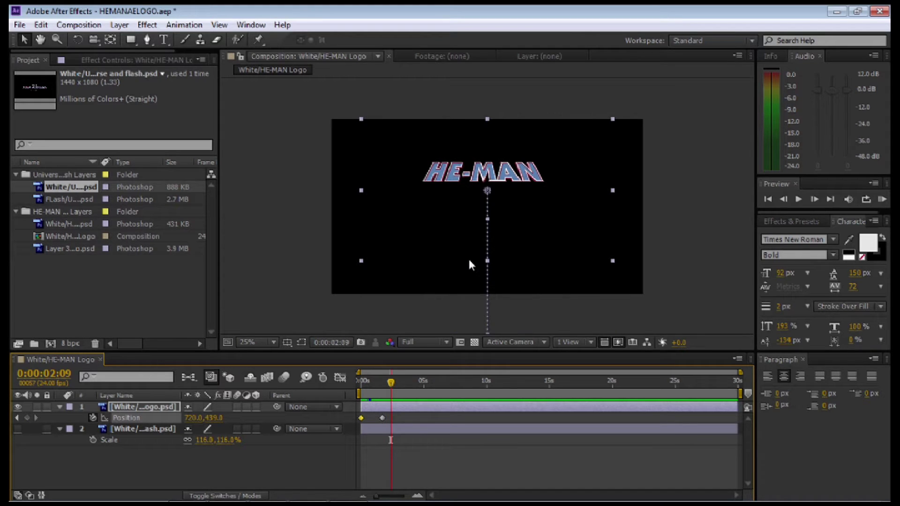
pyautogui.moveTo(361, 418); pyautogui.dragTo(368, 418)
pyautogui.moveTo(389, 383); pyautogui.dragTo(366, 386)
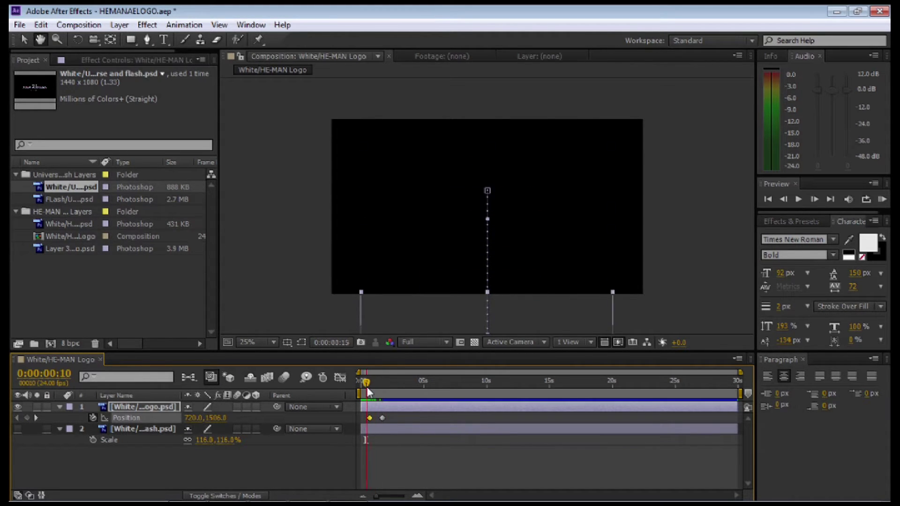
pyautogui.press('space')
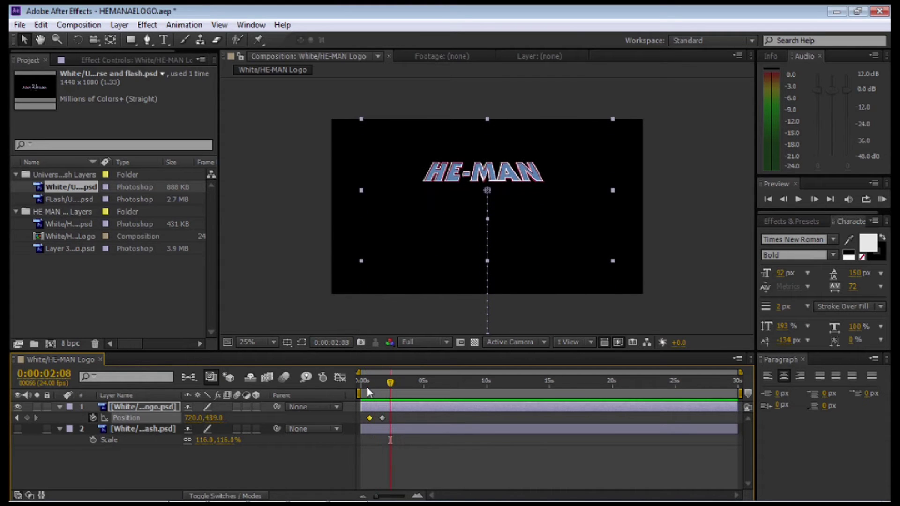
pyautogui.moveTo(391, 386); pyautogui.dragTo(394, 385)
# Show the subtitle and keyframe its Position rising from 720,1305.8 to 720,540.8
pyautogui.click(151, 428)
pyautogui.click(18, 427)
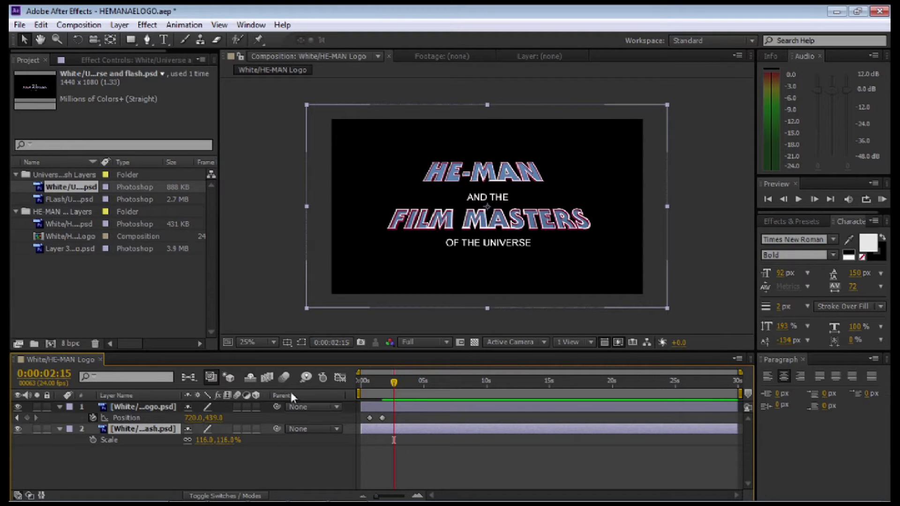
pyautogui.press('p')
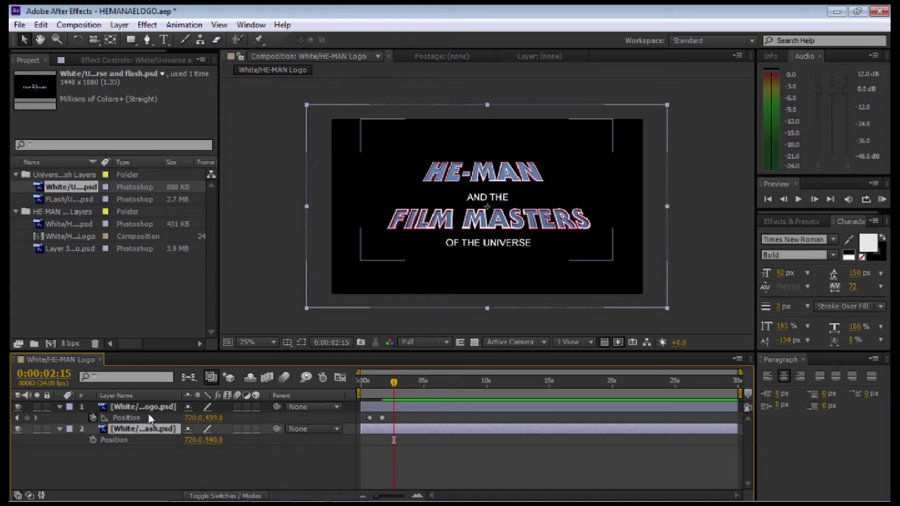
pyautogui.click(93, 440)
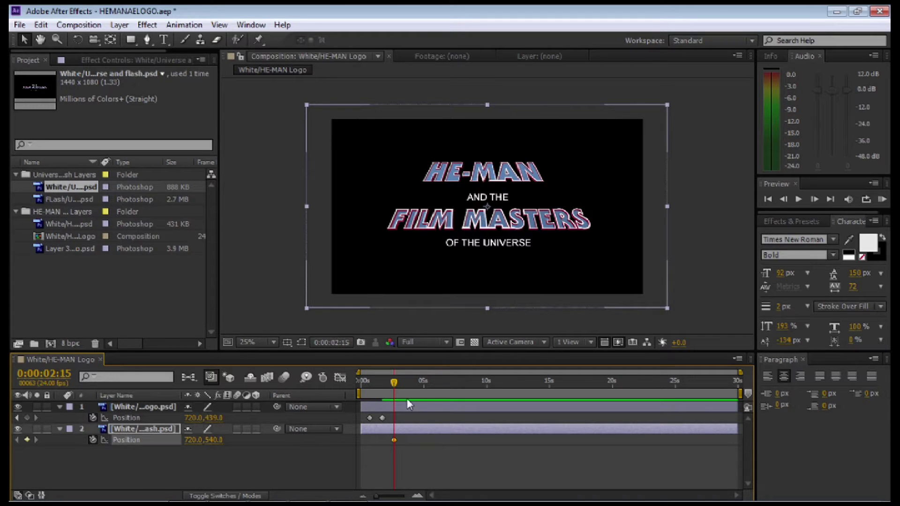
pyautogui.moveTo(392, 384); pyautogui.dragTo(382, 384)
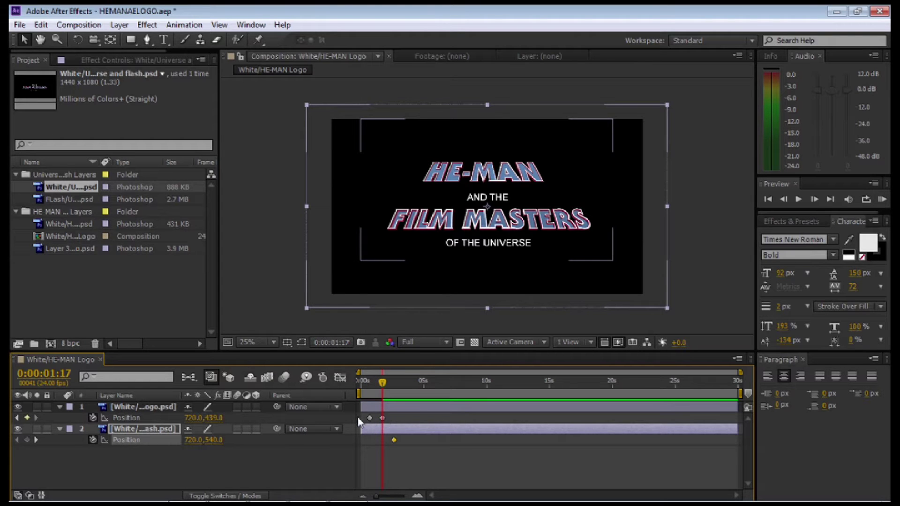
pyautogui.moveTo(211, 443); pyautogui.dragTo(750, 413)
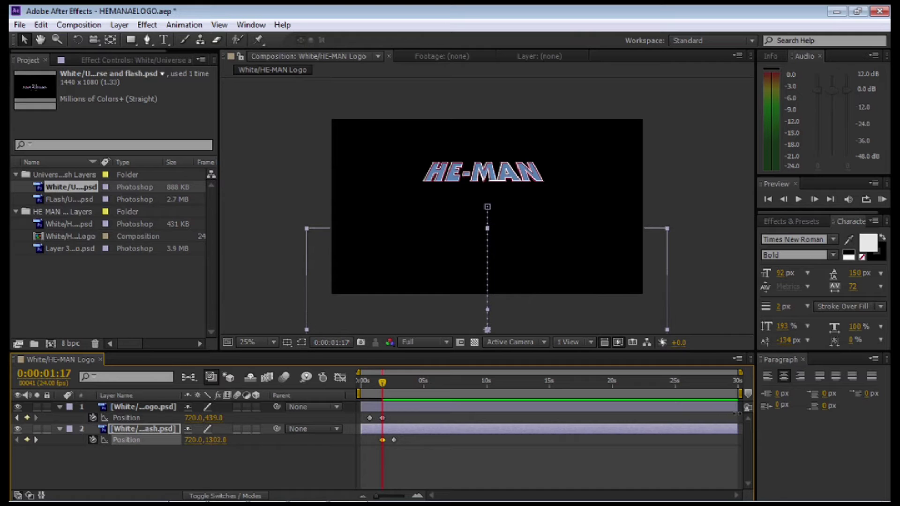
# Shift the subtitle's Position keyframes later so it rises after HE-MAN, previewing the result
pyautogui.moveTo(383, 384); pyautogui.dragTo(360, 385)
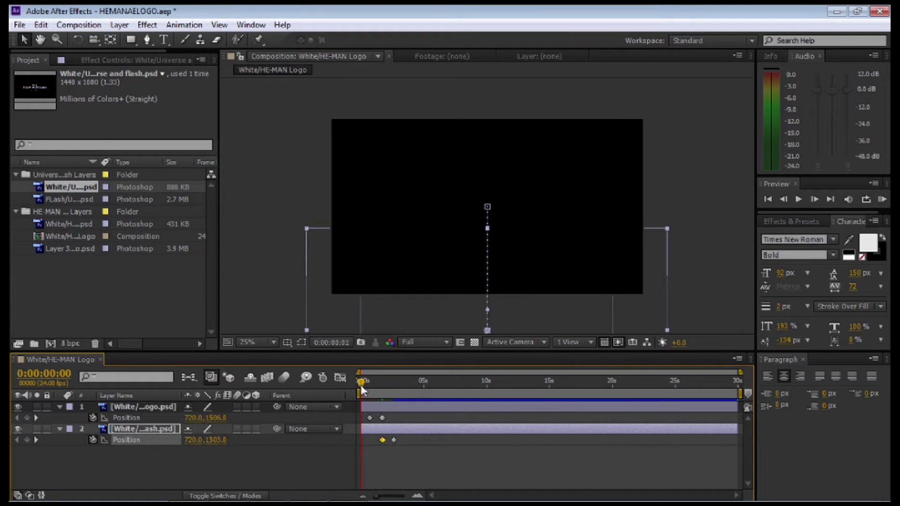
pyautogui.press('space')
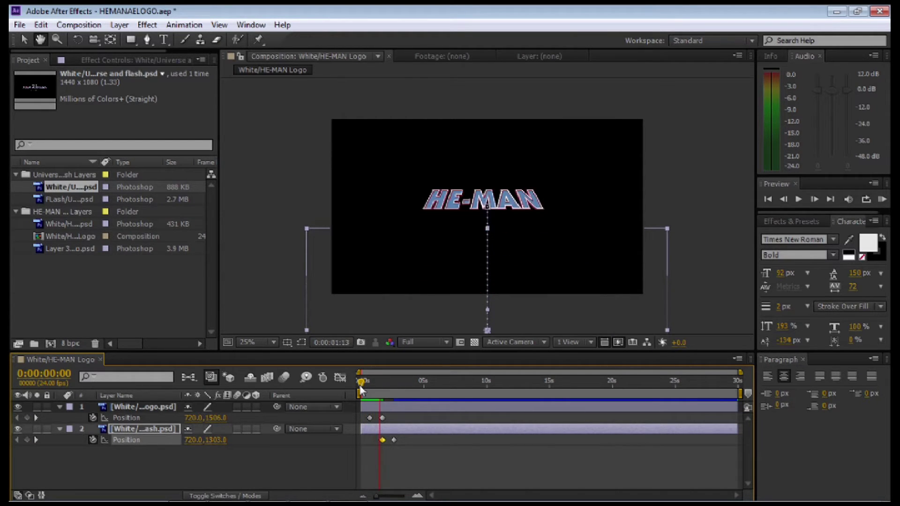
pyautogui.press('space')
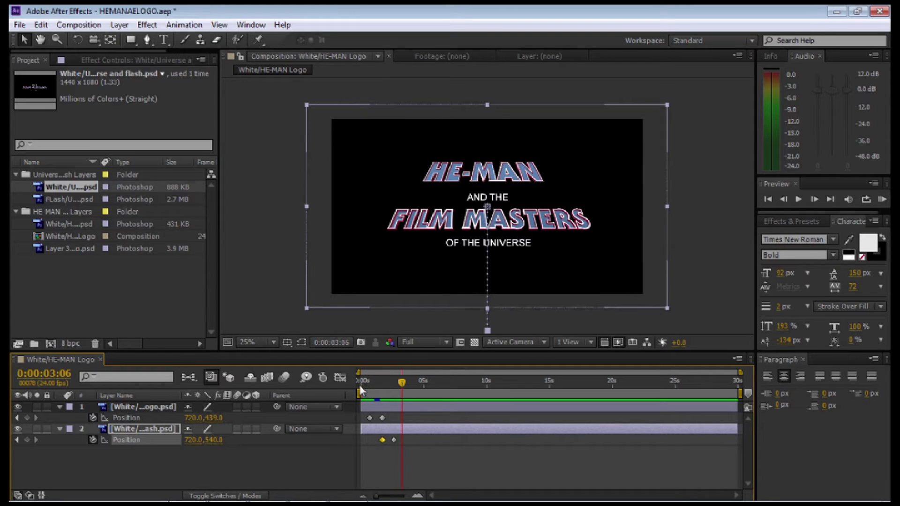
pyautogui.hotkey('ctrl', 'v')
pyautogui.keyDown('shift'); pyautogui.click(382, 440); pyautogui.keyUp('shift')
pyautogui.moveTo(404, 383); pyautogui.dragTo(367, 389)
pyautogui.press('space')
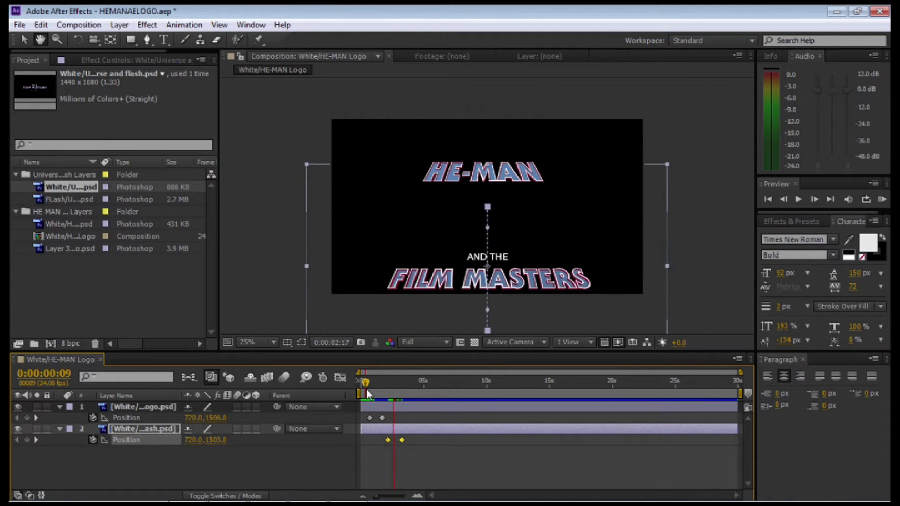
pyautogui.press('space')
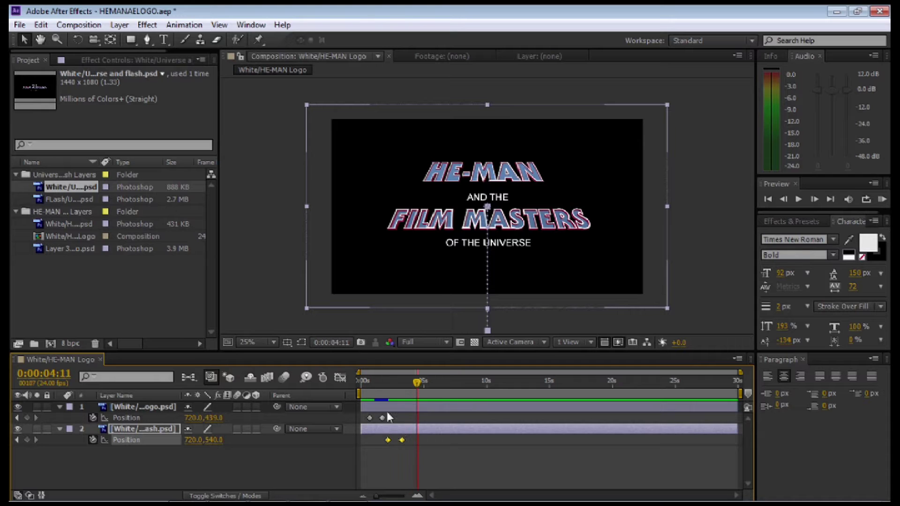
# Move the subtitle's second keyframe slightly earlier and key the logo's Position at 5:05
pyautogui.click(401, 440)
pyautogui.moveTo(400, 441); pyautogui.dragTo(399, 440)
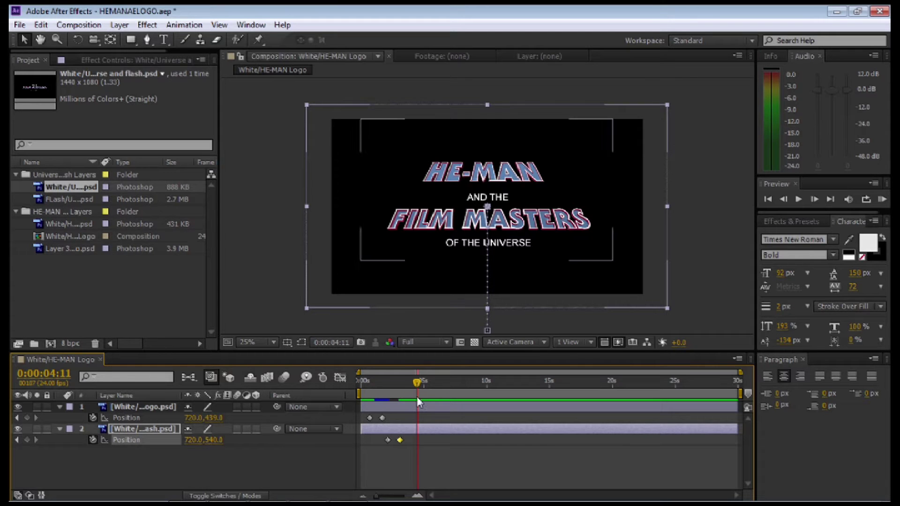
pyautogui.moveTo(418, 382); pyautogui.dragTo(361, 393)
pyautogui.press('space')
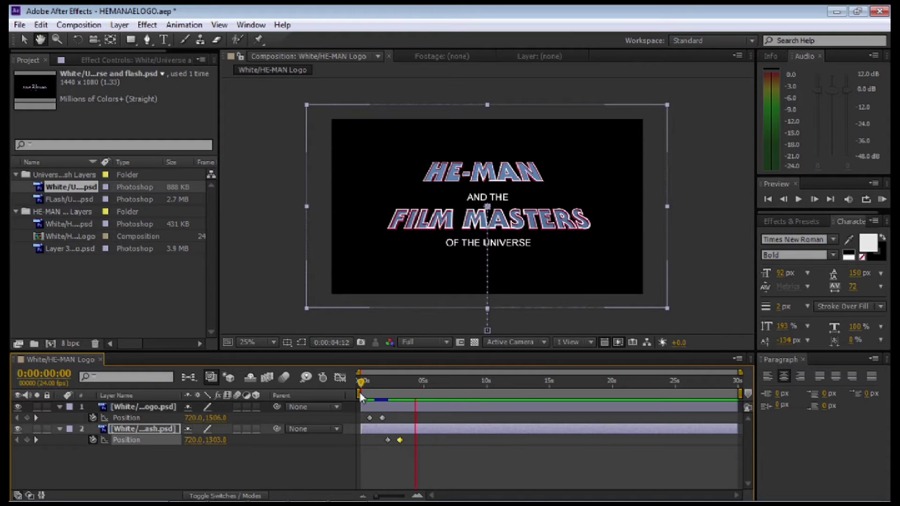
pyautogui.press('space')
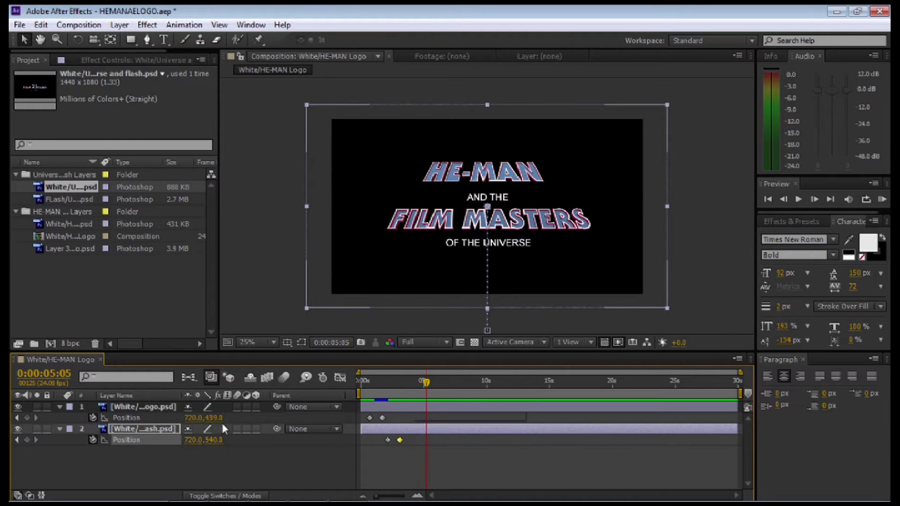
pyautogui.keyDown('ctrl'); pyautogui.click(159, 406); pyautogui.keyUp('ctrl')
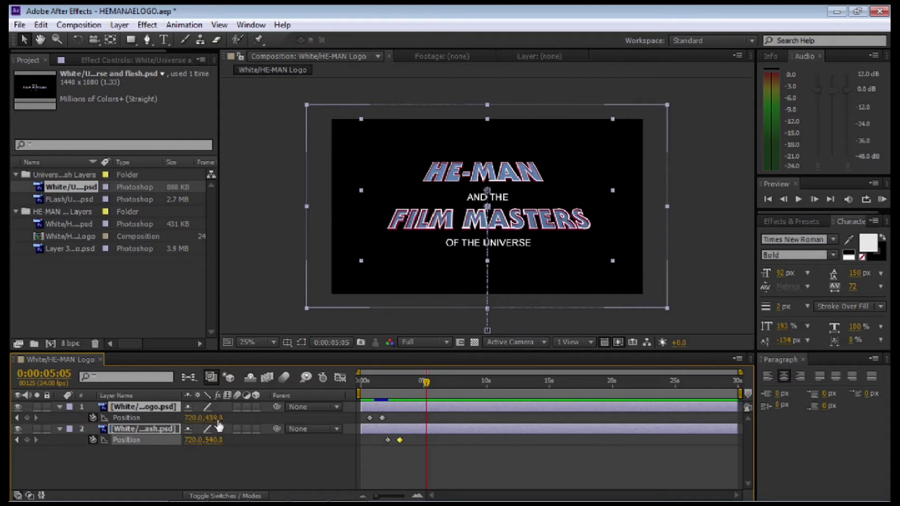
pyautogui.moveTo(219, 418); pyautogui.dragTo(220, 417)
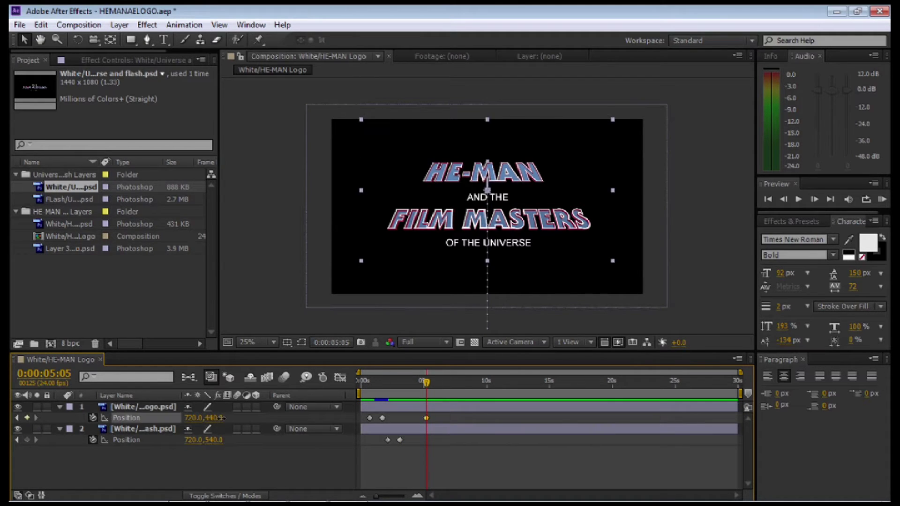
# At 5:05, key HE-MAN's Position Y at 439 and the subtitle's at 540
pyautogui.click(218, 418)
pyautogui.write('430')
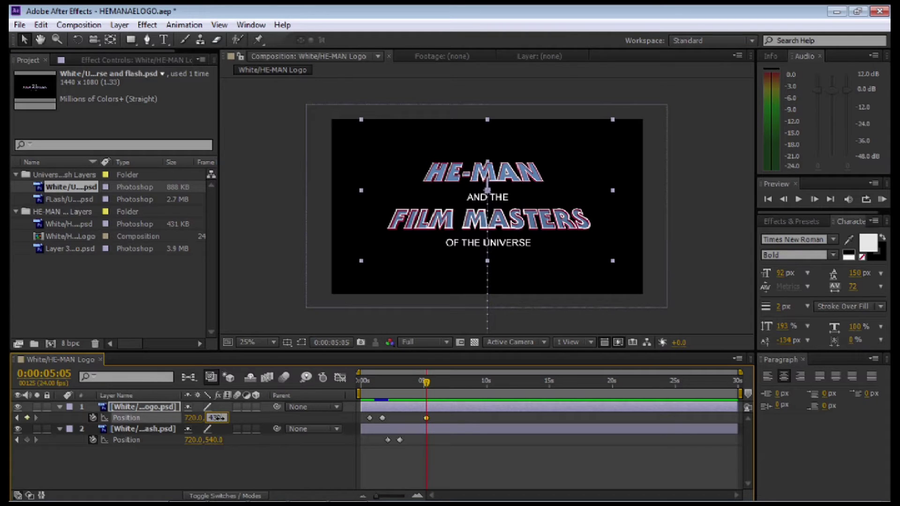
pyautogui.click(223, 471)
pyautogui.moveTo(216, 439); pyautogui.dragTo(221, 446)
pyautogui.click(215, 439)
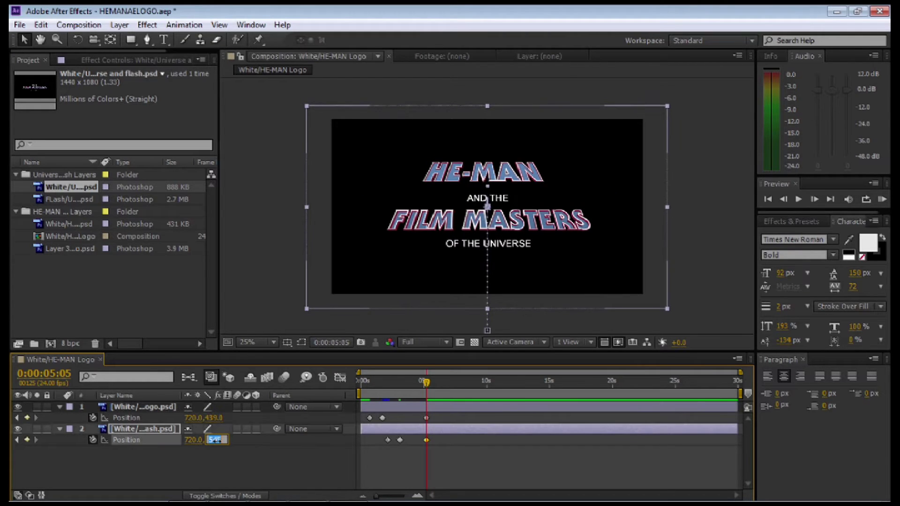
pyautogui.write('520')
pyautogui.click(222, 454)
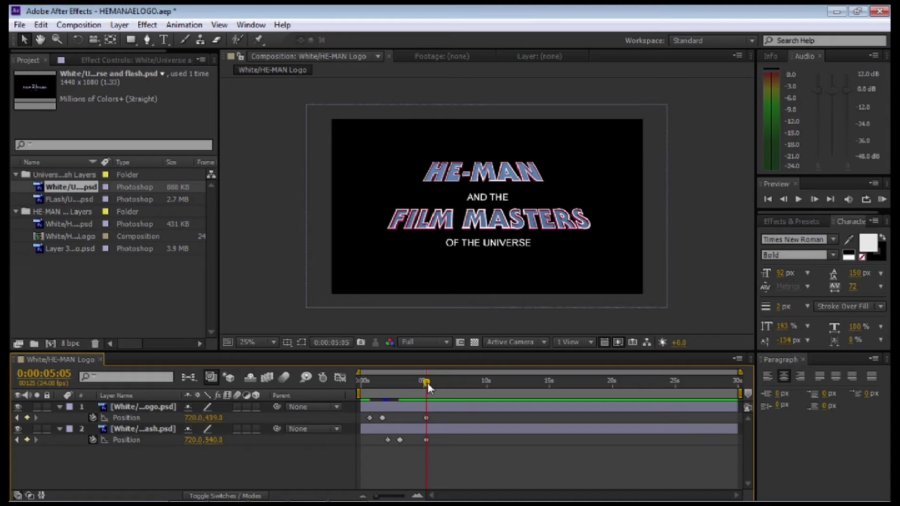
# At 5:20, move both layers up off-frame to Y -593 and -492
pyautogui.moveTo(427, 384); pyautogui.dragTo(436, 384)
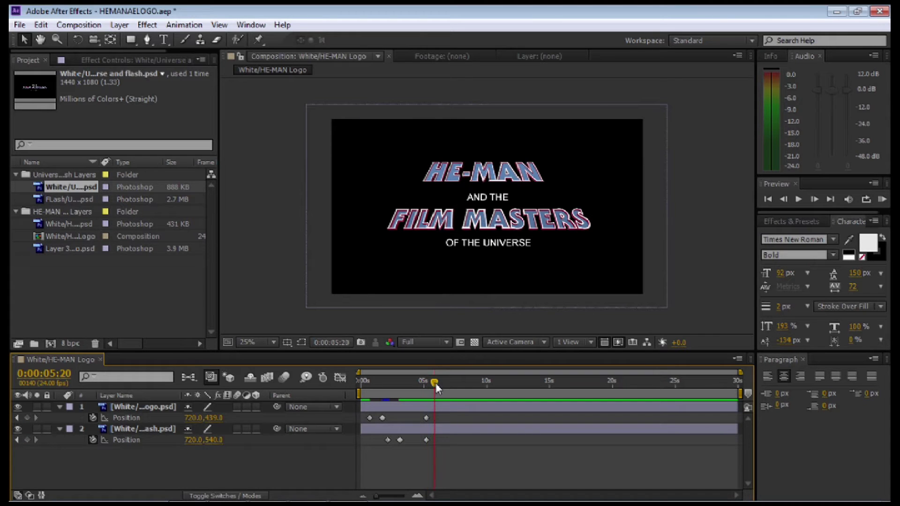
pyautogui.click(159, 396)
pyautogui.click(156, 404)
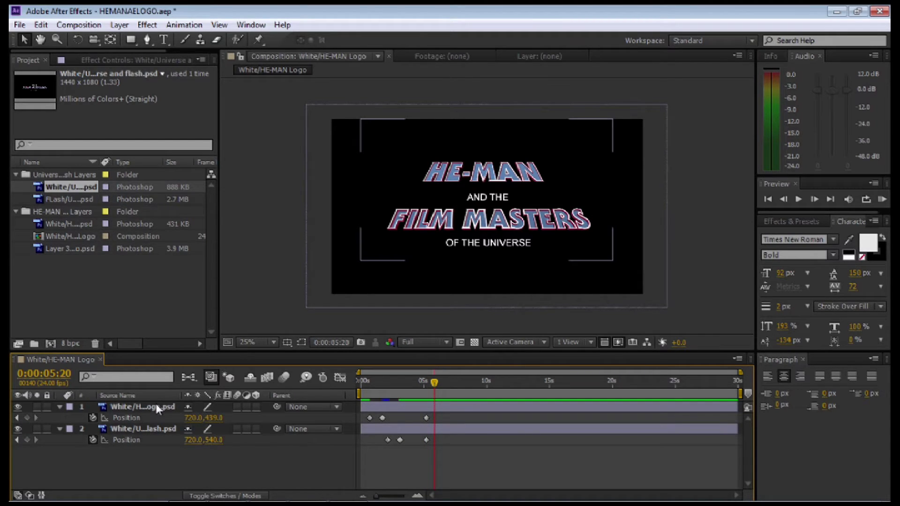
pyautogui.keyDown('shift'); pyautogui.click(150, 433); pyautogui.keyUp('shift')
pyautogui.moveTo(214, 418); pyautogui.dragTo(143, 419)
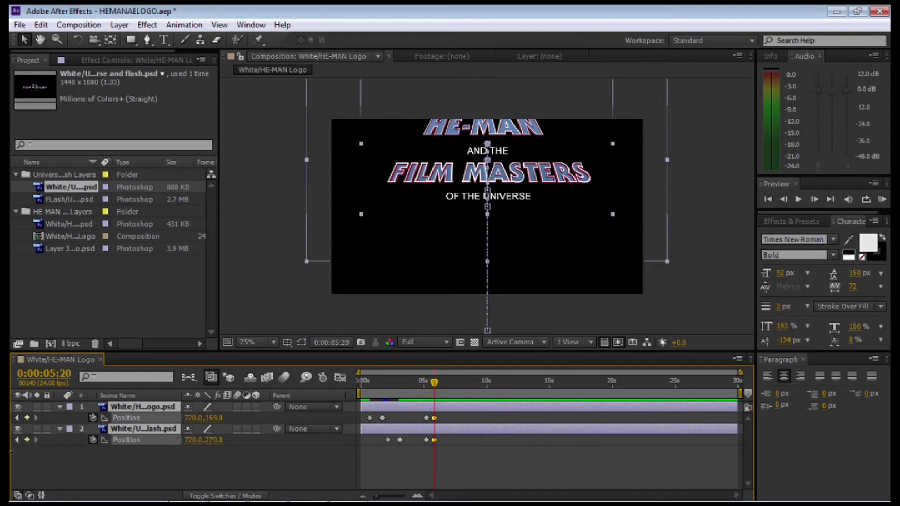
pyautogui.press('Down')
pyautogui.press('Down')
pyautogui.press('Down')
pyautogui.press('Down')
pyautogui.press('Down')
pyautogui.press('Down')
pyautogui.press('Down')
pyautogui.press('Down')
pyautogui.press('Down')
pyautogui.press('Down')
pyautogui.press('Down')
pyautogui.press('Down')
pyautogui.press('Down')
pyautogui.press('Down')
pyautogui.press('Down')
pyautogui.press('Down')
pyautogui.moveTo(217, 419); pyautogui.dragTo(14, 422)
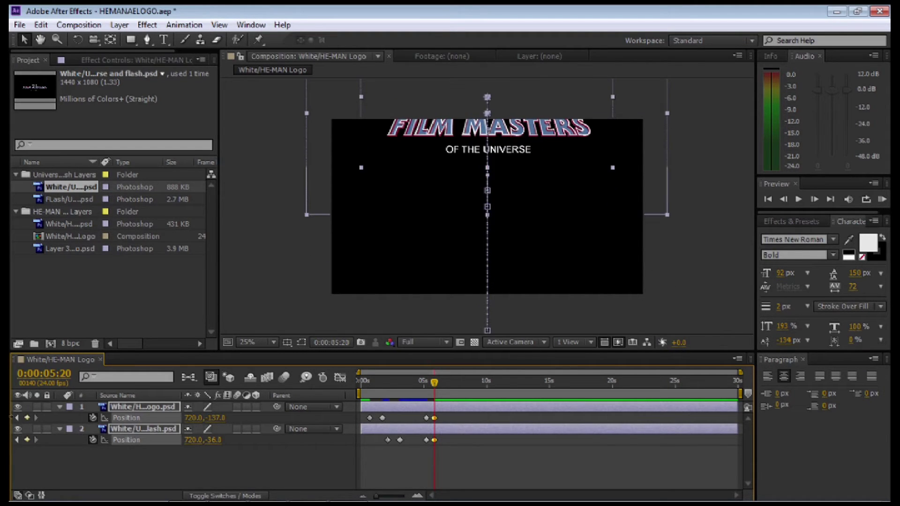
pyautogui.moveTo(217, 419); pyautogui.dragTo(134, 419)
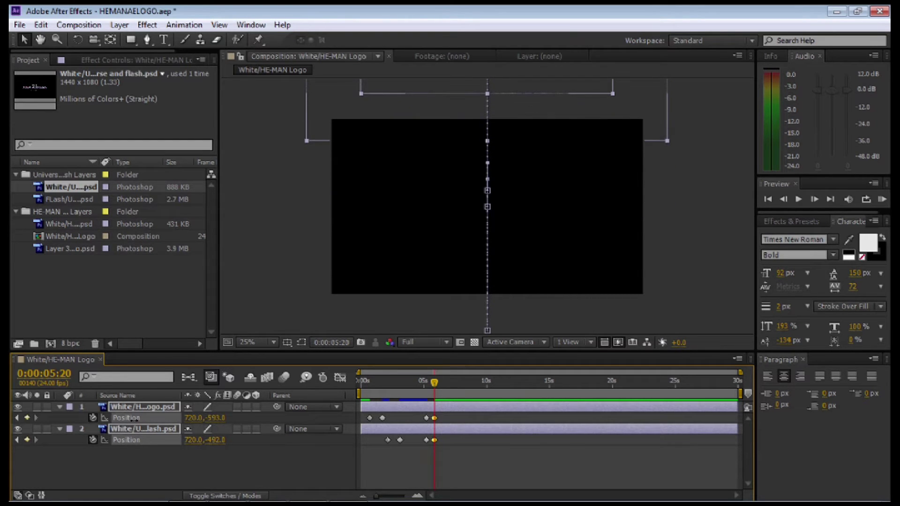
# Preview the logo flying out of the top of the frame, nudging both layers slightly
pyautogui.moveTo(435, 383); pyautogui.dragTo(350, 386)
pyautogui.press('space')
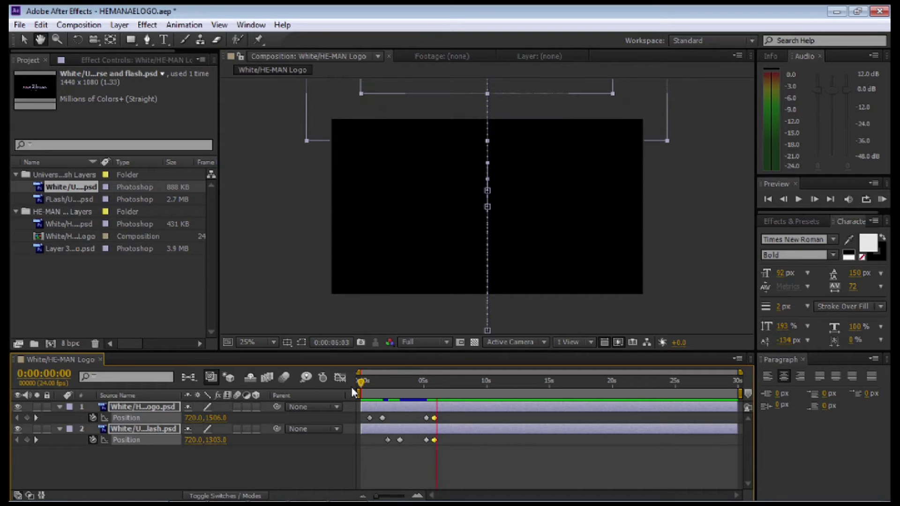
pyautogui.press('space')
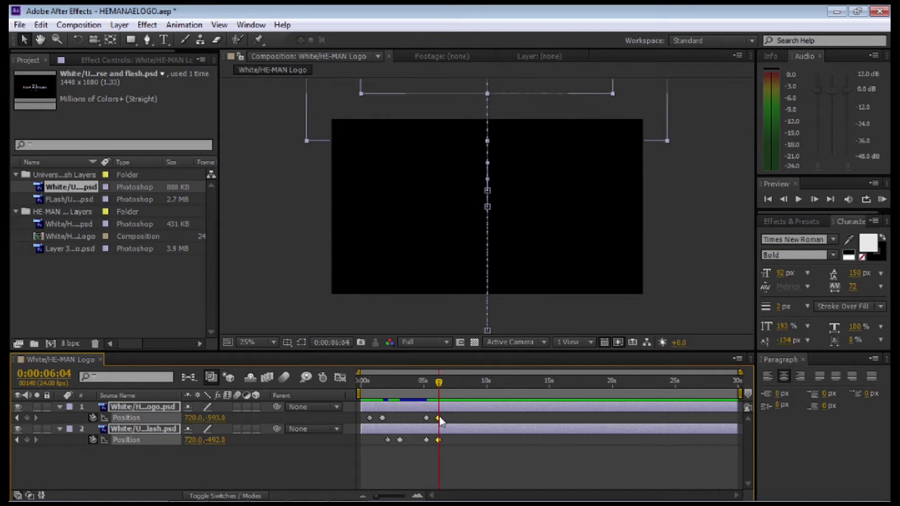
pyautogui.press('Down')
pyautogui.press('Down')
pyautogui.press('Down')
pyautogui.press('Down')
pyautogui.press('Down')
pyautogui.press('Down')
pyautogui.press('Down')
pyautogui.press('Down')
pyautogui.press('Down')
pyautogui.press('Down')
pyautogui.press('Down')
pyautogui.moveTo(438, 384); pyautogui.dragTo(422, 387)
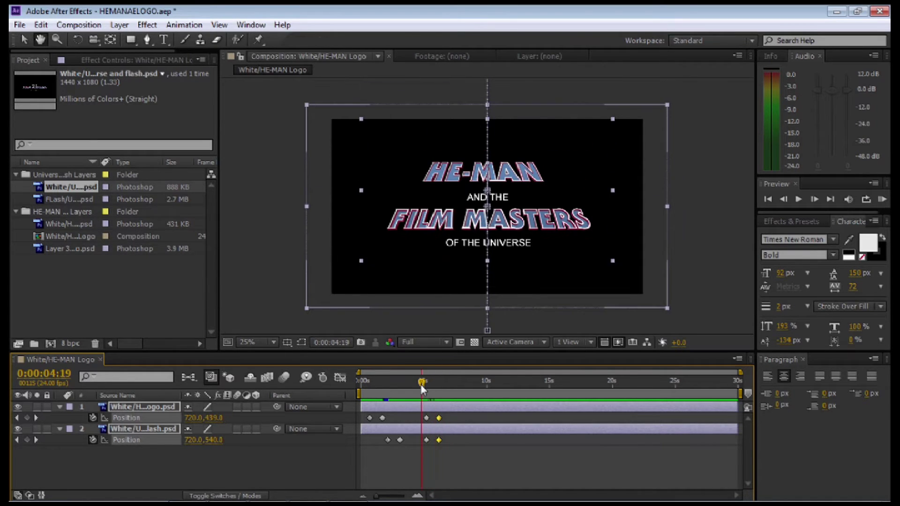
pyautogui.press('space')
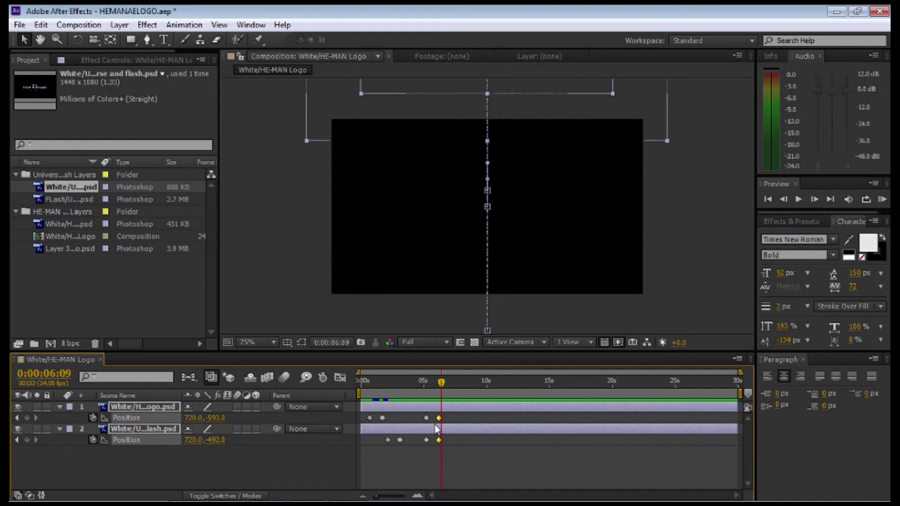
pyautogui.click(331, 454)
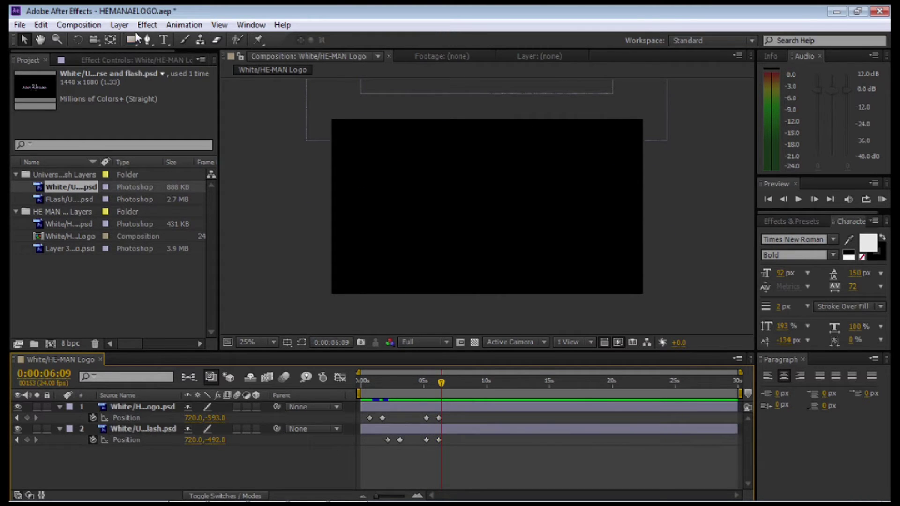
# Pre-compose the HE-MAN and subtitle layers into 'He-MAn logo' and preview the result
pyautogui.click(60, 407)
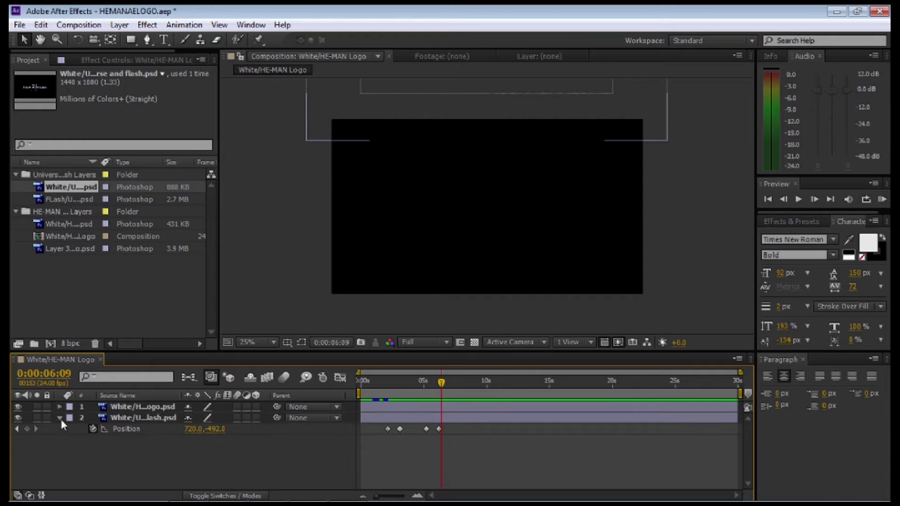
pyautogui.click(59, 418)
pyautogui.click(112, 406)
pyautogui.keyDown('shift'); pyautogui.click(112, 417); pyautogui.keyUp('shift')
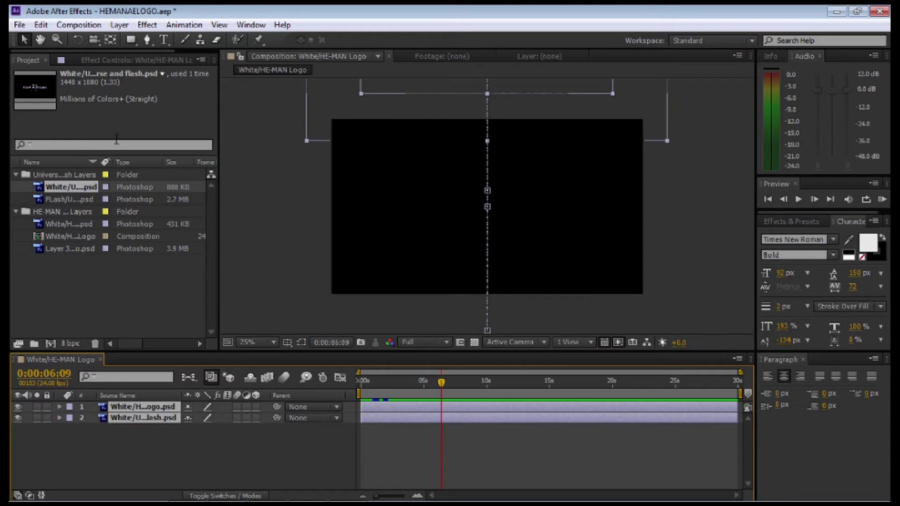
pyautogui.click(120, 26)
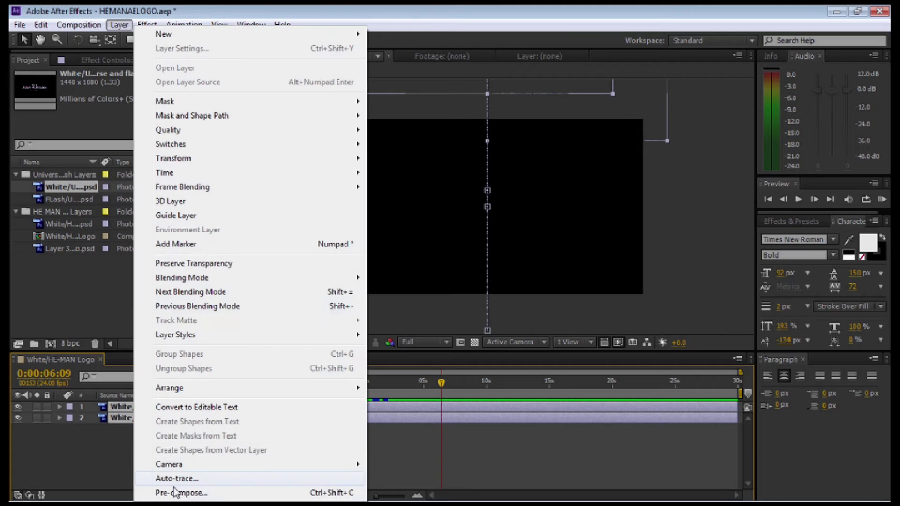
pyautogui.click(175, 492)
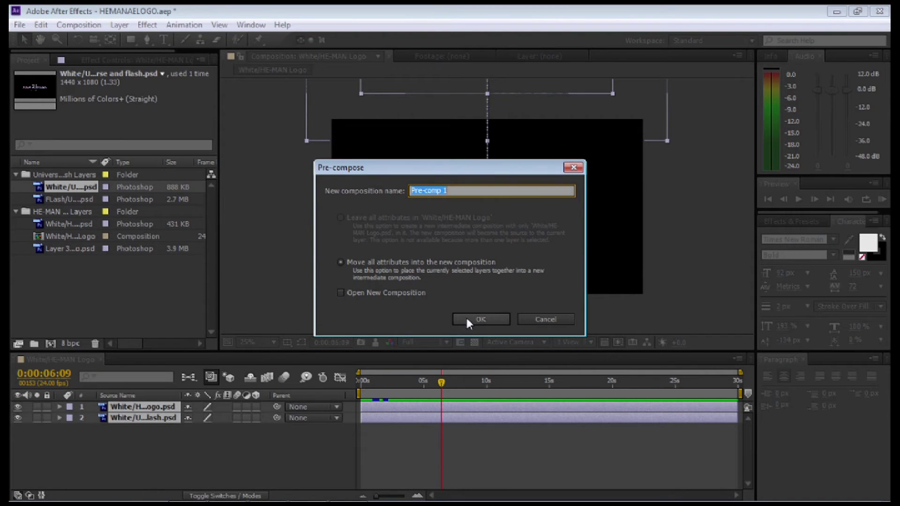
pyautogui.write('He-MAn logo')
pyautogui.click(489, 322)
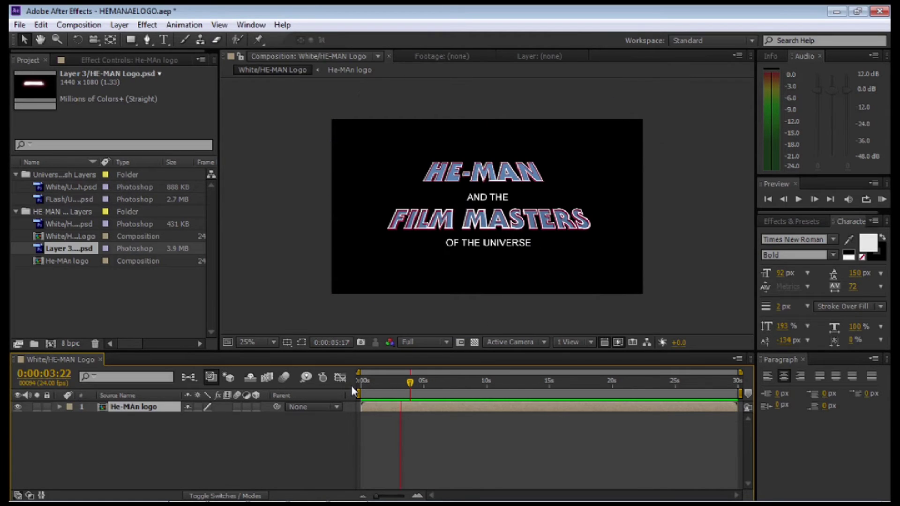
pyautogui.press('space')
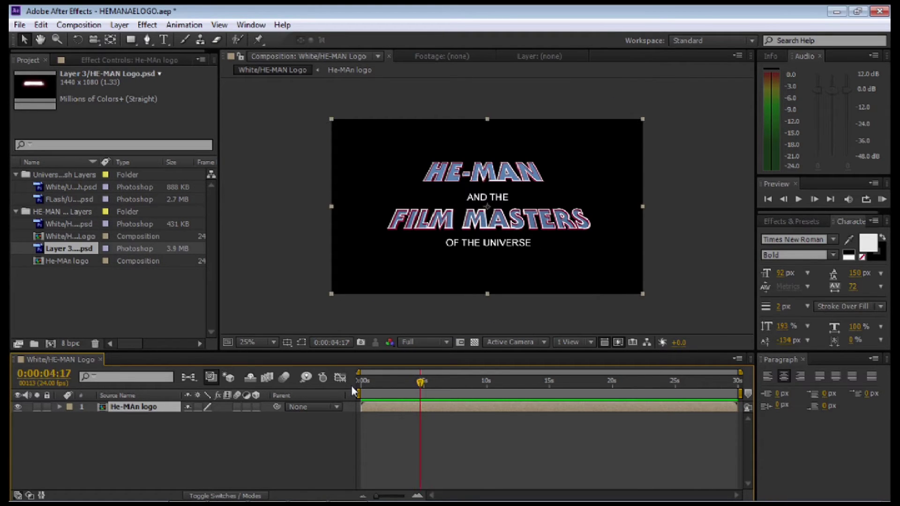
pyautogui.moveTo(420, 387); pyautogui.dragTo(417, 384)
# Make the He-MAn logo layer 3D, tilt it back on X, and stretch it downward
pyautogui.click(255, 406)
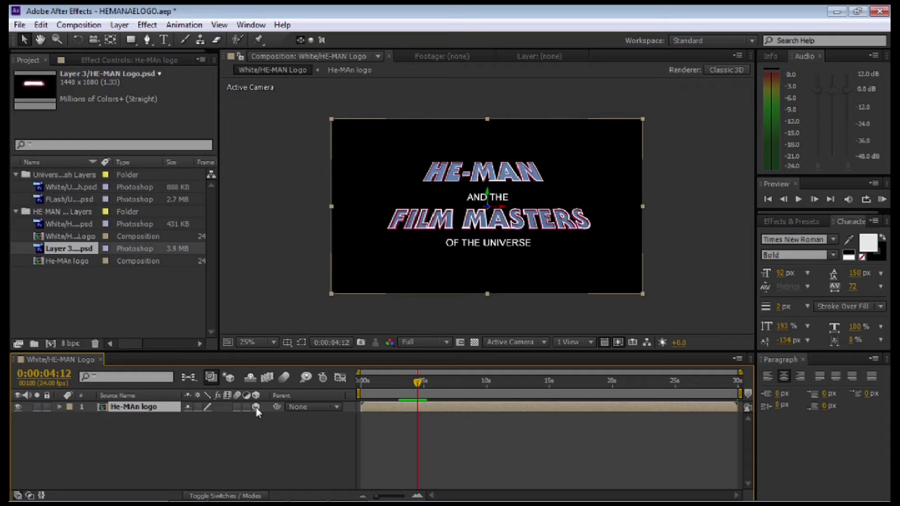
pyautogui.click(78, 40)
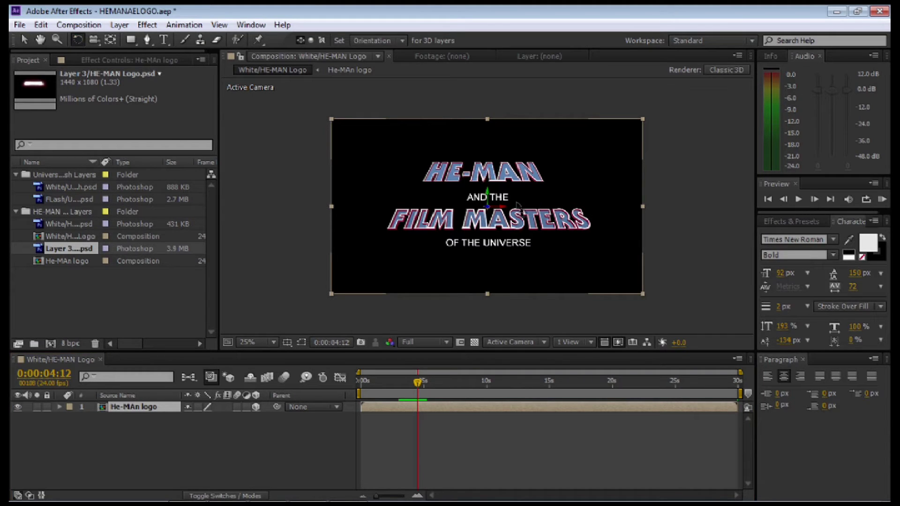
pyautogui.moveTo(501, 206)
pyautogui.mouseDown()
pyautogui.moveTo(501, 195)
pyautogui.moveTo(501, 220)
pyautogui.mouseUp()
pyautogui.click(24, 40)
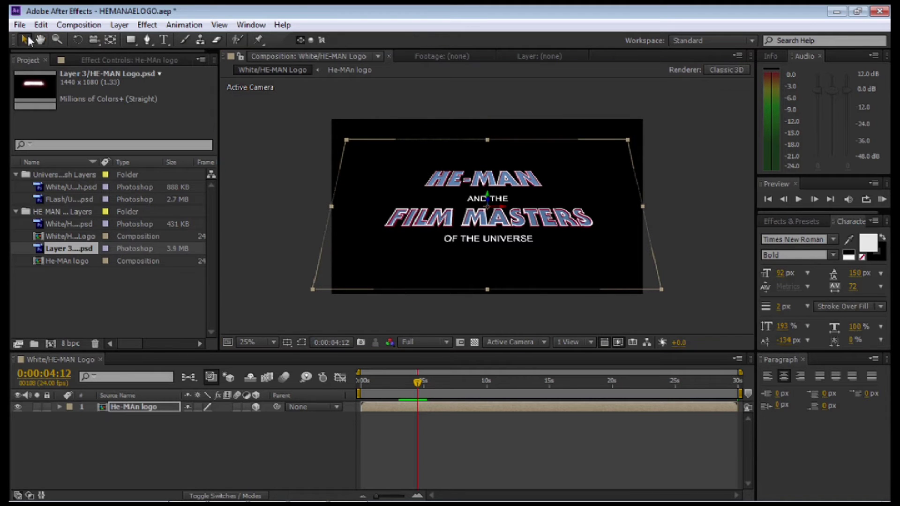
pyautogui.moveTo(486, 290); pyautogui.dragTo(487, 316)
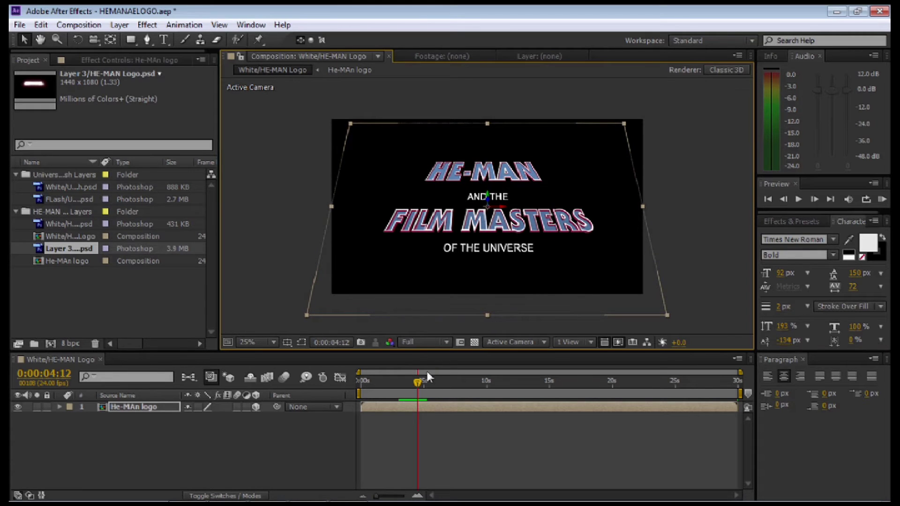
# Preview the tilted logo animation from the start of the composition
pyautogui.moveTo(419, 384); pyautogui.dragTo(361, 385)
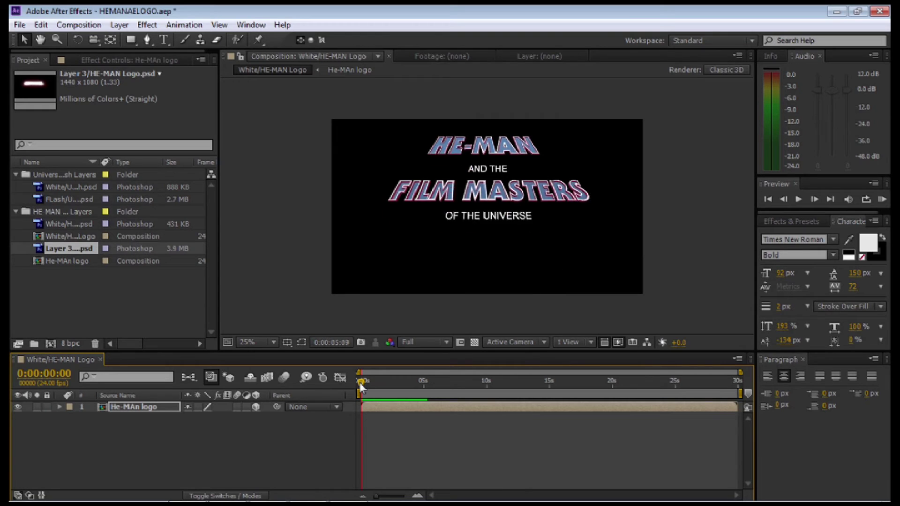
pyautogui.click(361, 386)
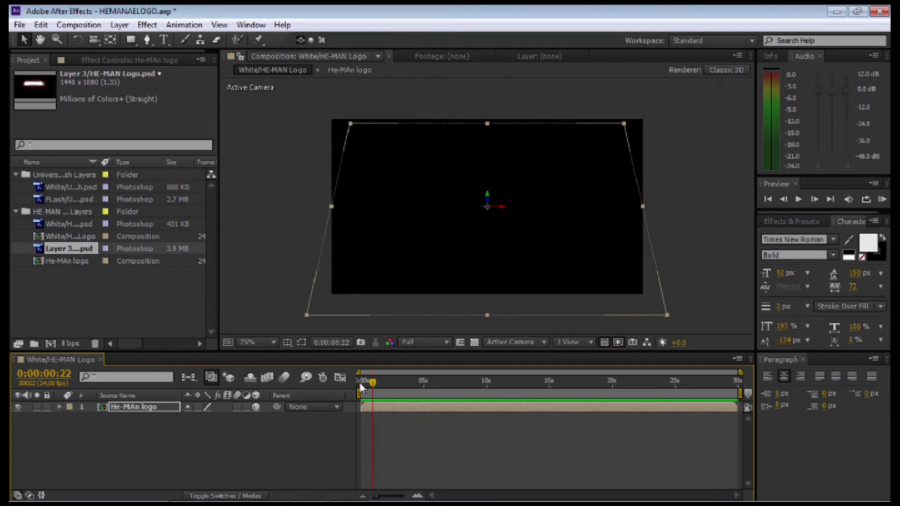
pyautogui.click(361, 387)
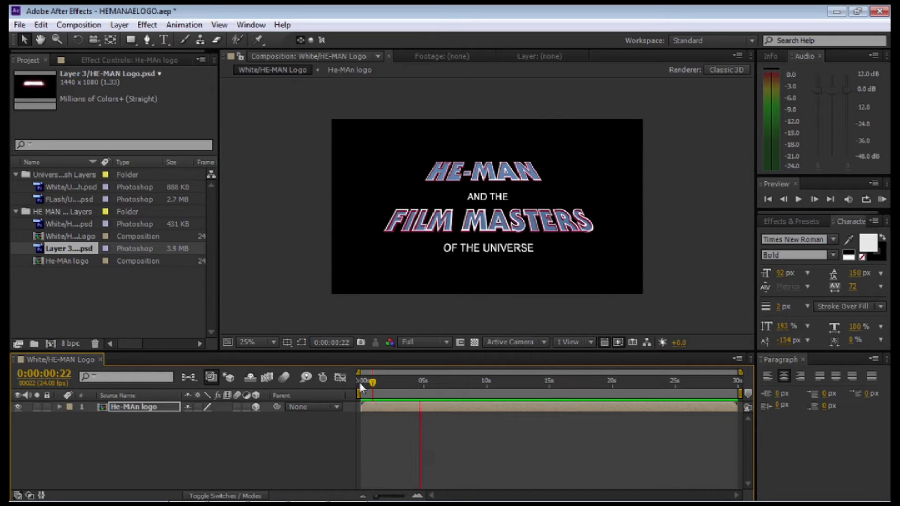
pyautogui.press('space')
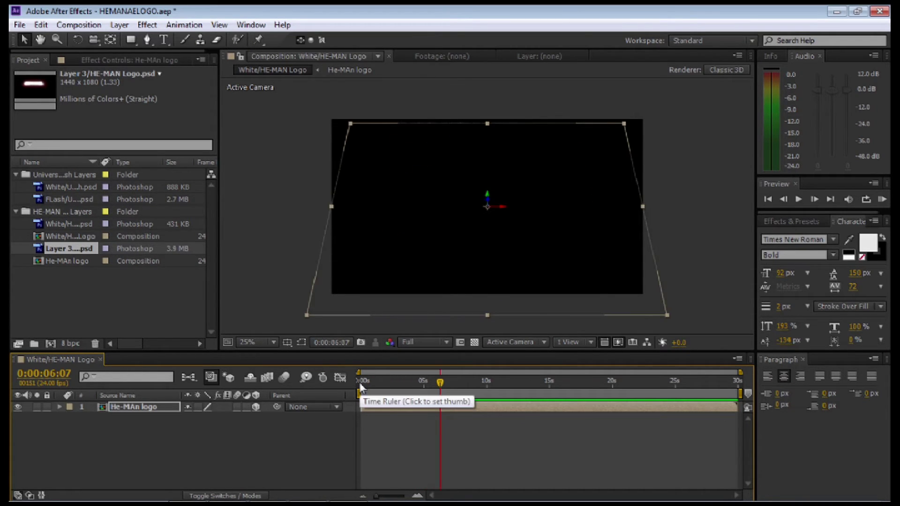
# Add the Layer 3/HE-MAN Logo.psd glow image to the timeline at the HE-MAN-only frame
pyautogui.moveTo(439, 383); pyautogui.dragTo(380, 387)
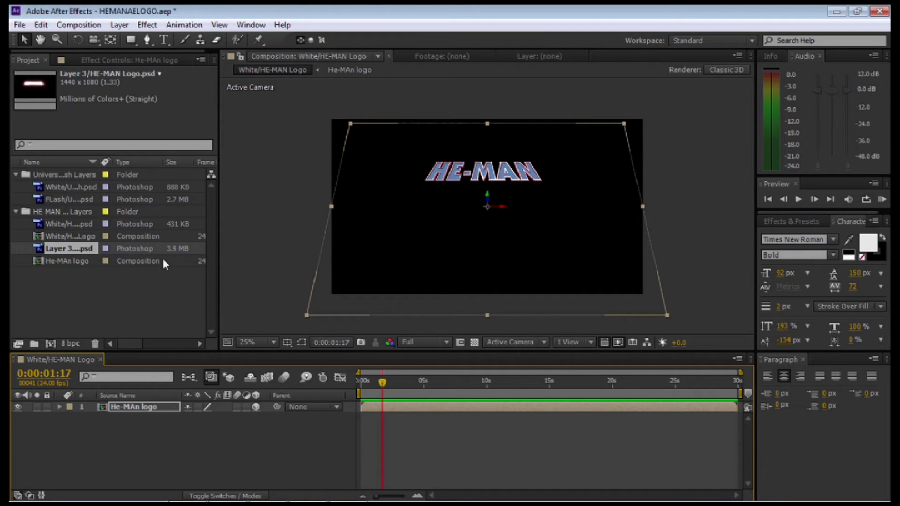
pyautogui.click(60, 262)
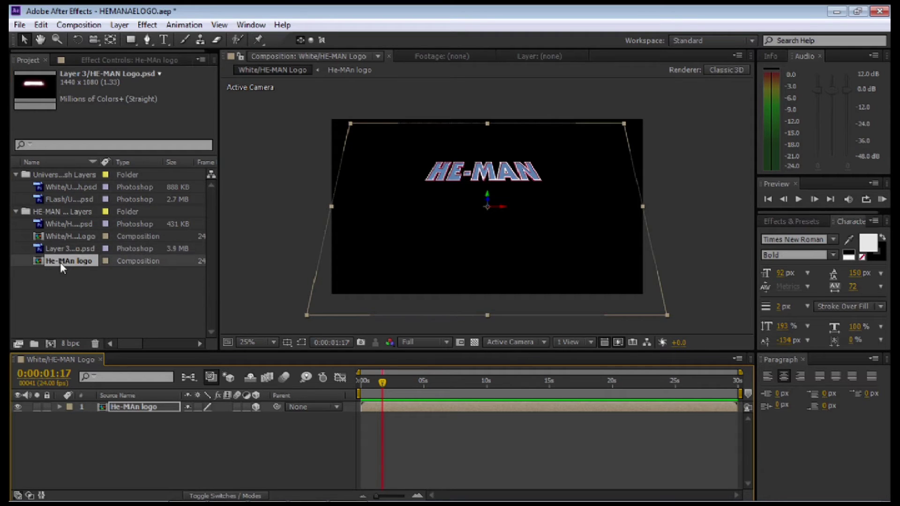
pyautogui.moveTo(46, 248); pyautogui.dragTo(379, 404)
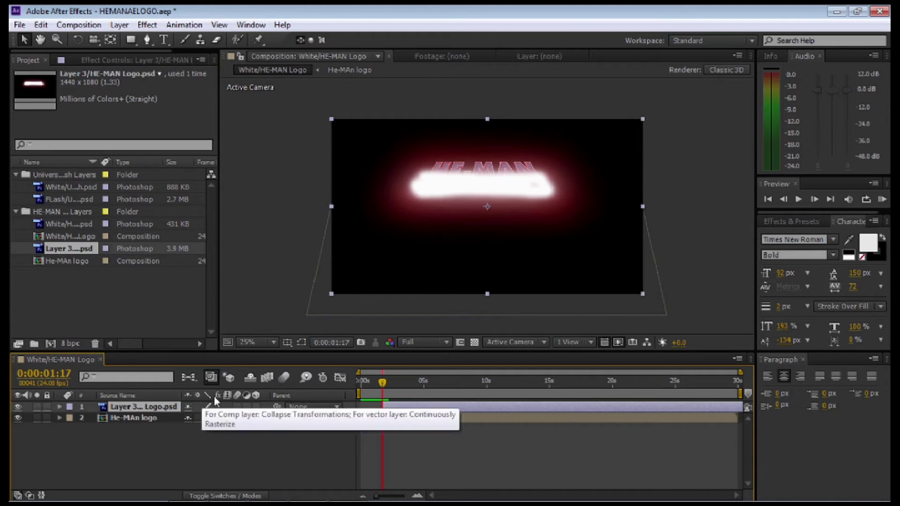
# Make the glow layer 3D, tilt it back, and move and stretch it over HE-MAN
pyautogui.click(256, 409)
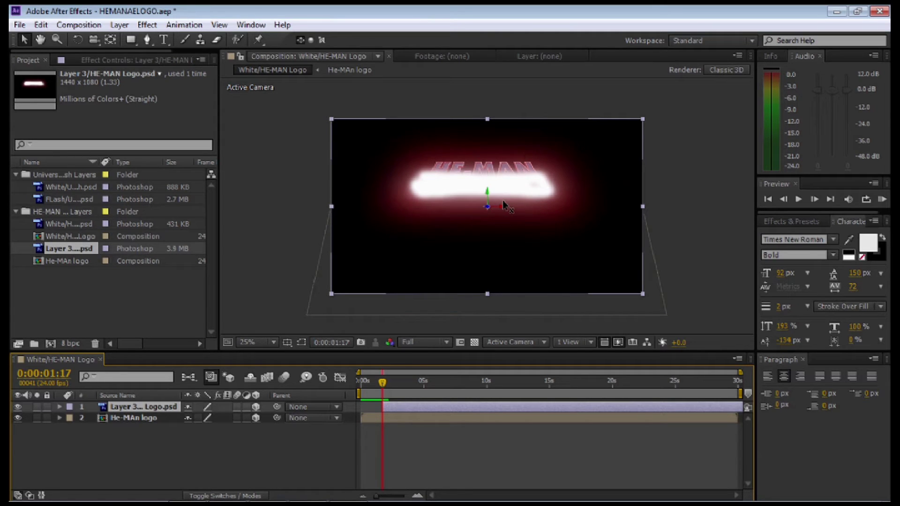
pyautogui.click(77, 40)
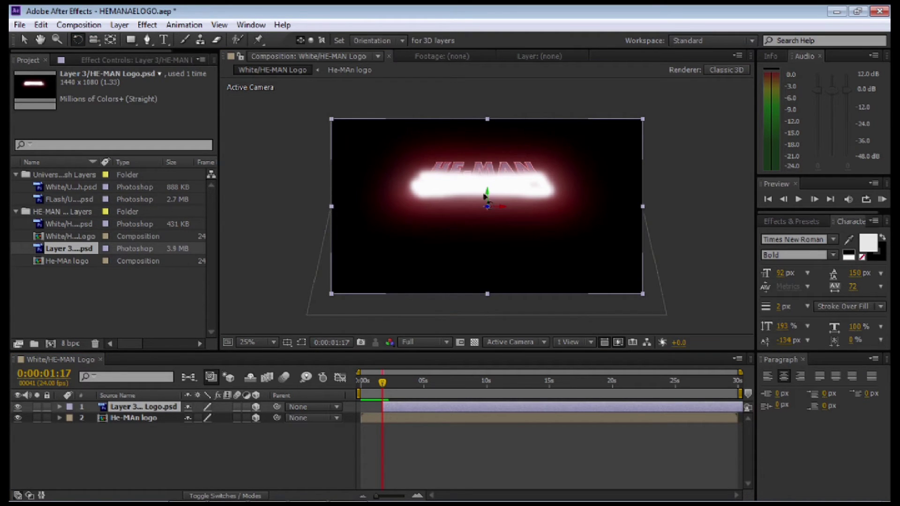
pyautogui.moveTo(504, 205); pyautogui.dragTo(504, 203)
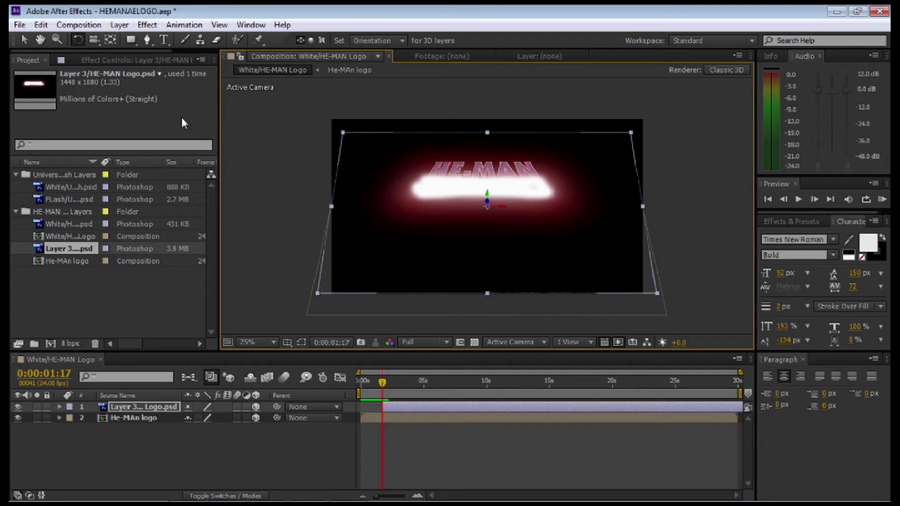
pyautogui.press('v')
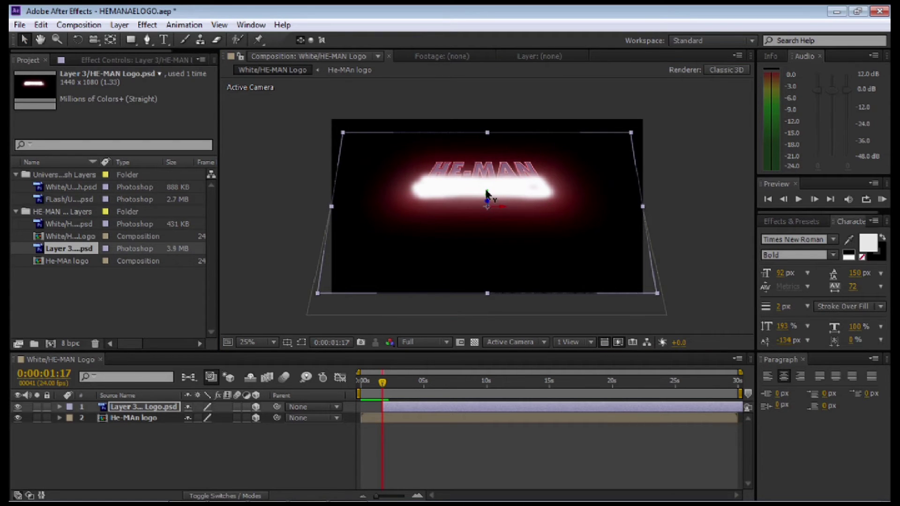
pyautogui.moveTo(487, 193)
pyautogui.mouseDown()
pyautogui.moveTo(488, 166)
pyautogui.moveTo(489, 180)
pyautogui.mouseUp()
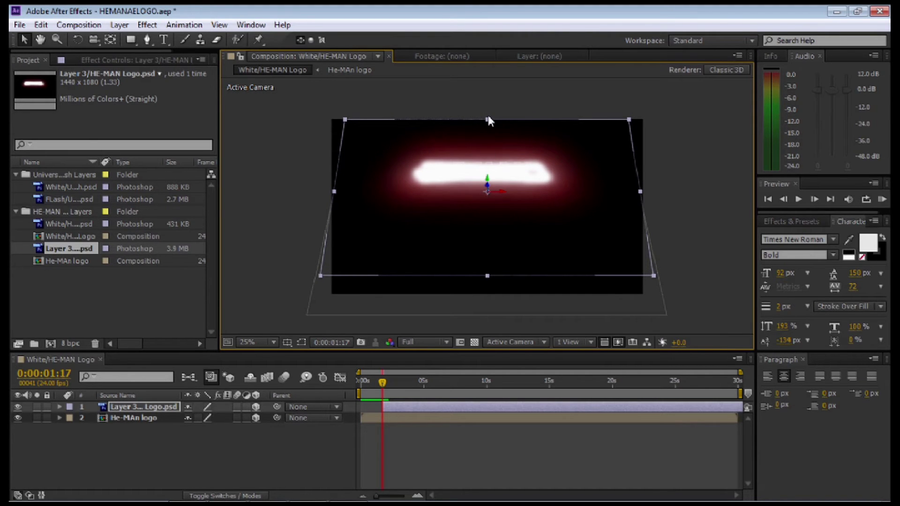
pyautogui.moveTo(488, 121); pyautogui.dragTo(490, 109)
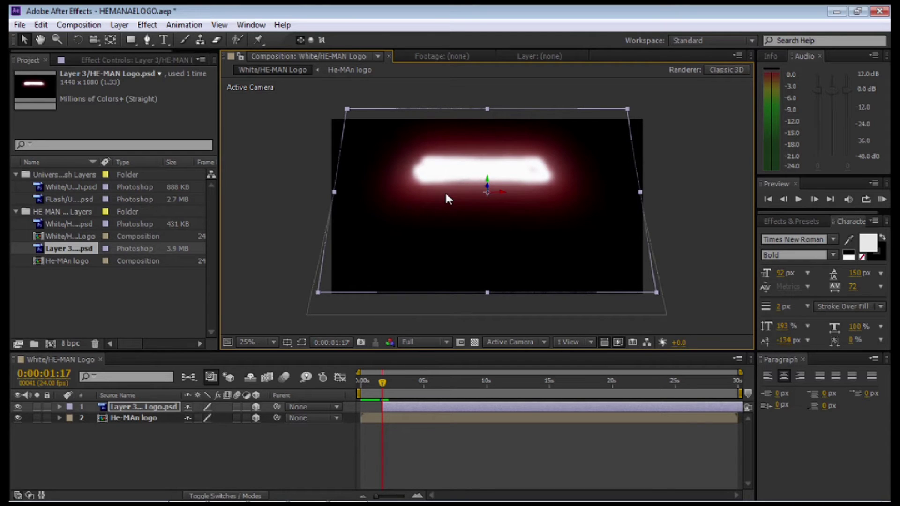
# Keyframe the glow layer's opacity at 0%, 100%, 100%, then 0% a few frames apart
pyautogui.click(106, 409)
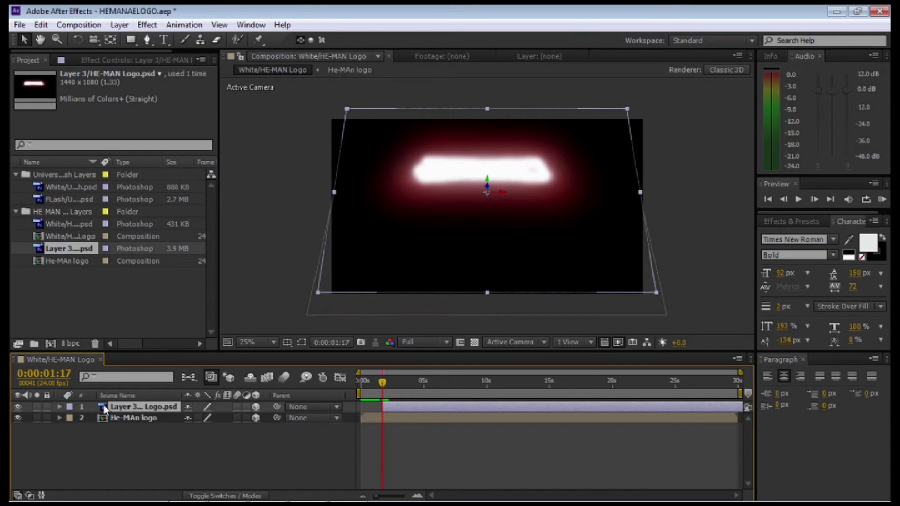
pyautogui.press('t')
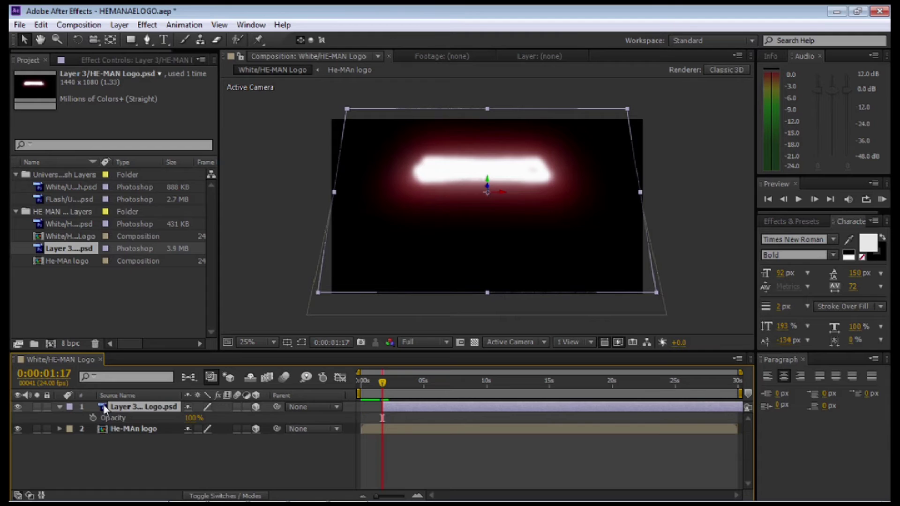
pyautogui.click(93, 418)
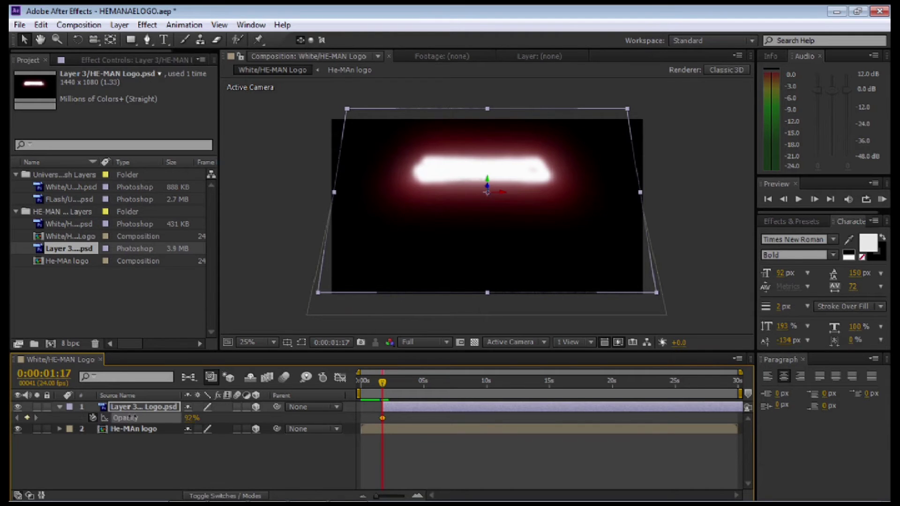
pyautogui.moveTo(194, 418); pyautogui.dragTo(117, 419)
pyautogui.press('pagedown')
pyautogui.press('pagedown')
pyautogui.press('pagedown')
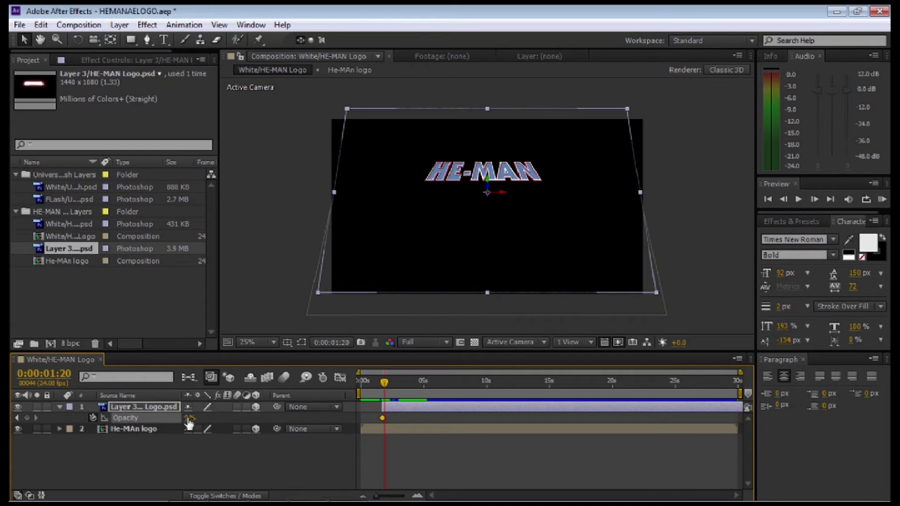
pyautogui.press('pagedown')
pyautogui.moveTo(188, 417); pyautogui.dragTo(320, 423)
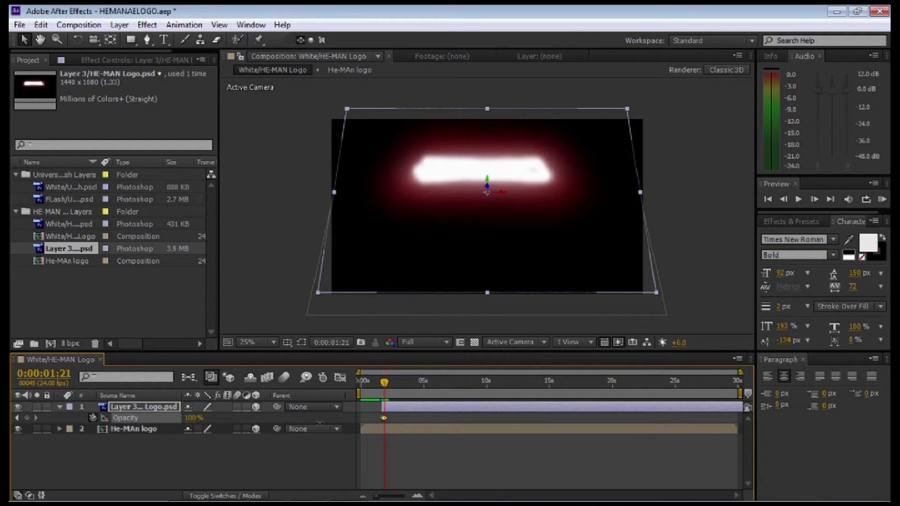
pyautogui.press('pagedown')
pyautogui.press('pagedown')
pyautogui.moveTo(190, 418); pyautogui.dragTo(217, 418)
pyautogui.press('pagedown')
pyautogui.press('pagedown')
pyautogui.press('pagedown')
pyautogui.moveTo(163, 418); pyautogui.dragTo(73, 424)
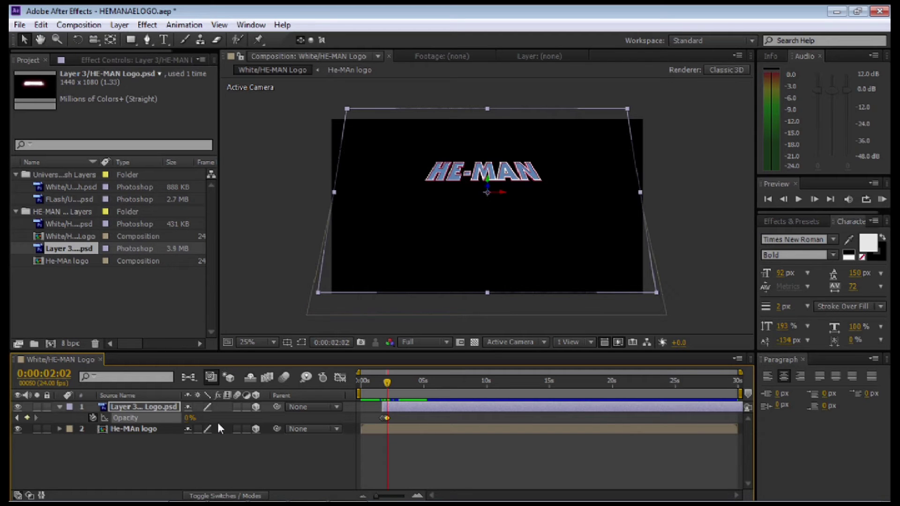
pyautogui.moveTo(387, 382); pyautogui.dragTo(404, 388)
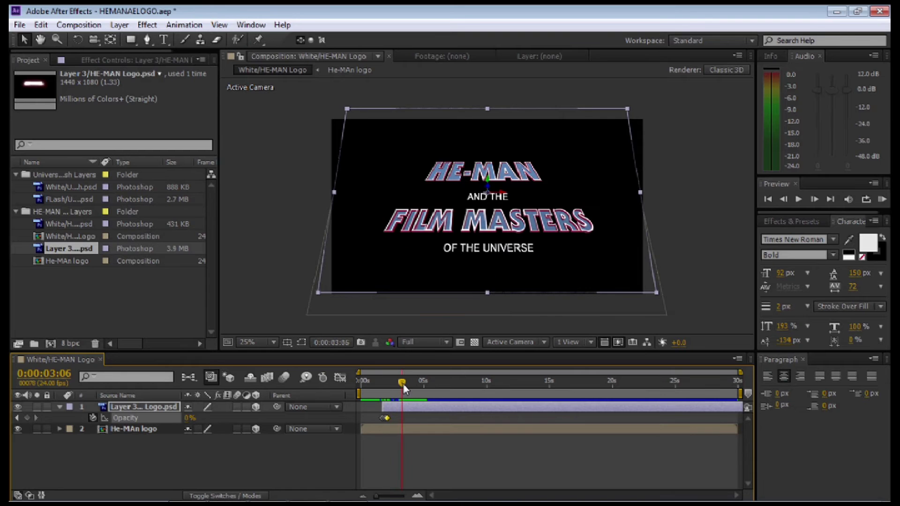
# Add Flash/Universe and flash.psd to the timeline starting at 0:00:03:02
pyautogui.press('pageup')
pyautogui.press('pageup')
pyautogui.press('pageup')
pyautogui.press('pageup')
pyautogui.press('pageup')
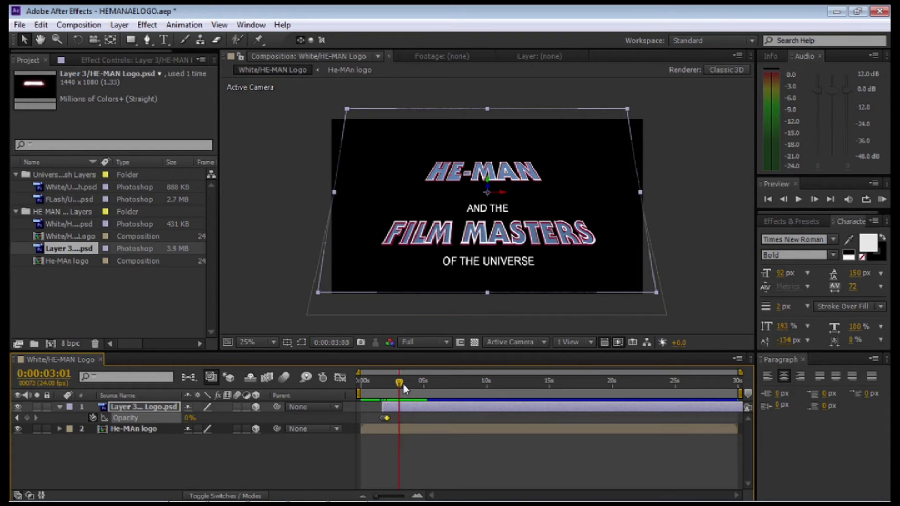
pyautogui.press('pagedown')
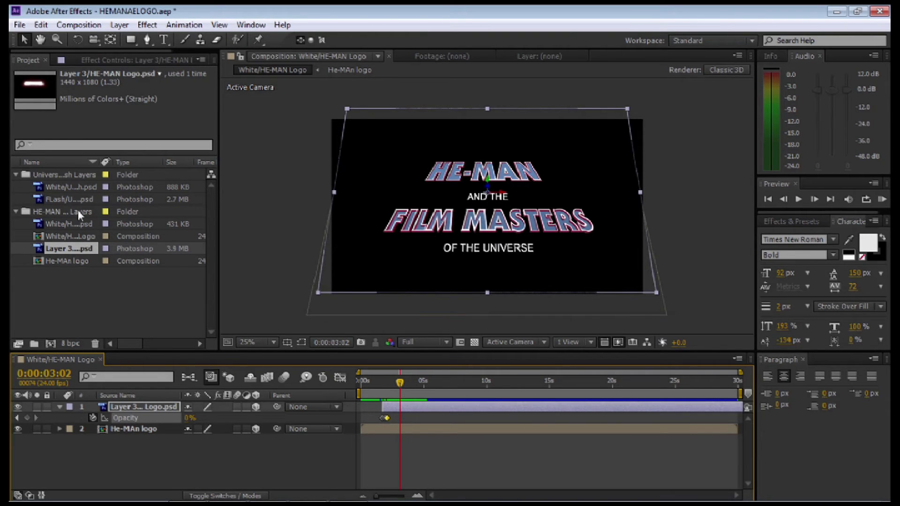
pyautogui.click(46, 200)
pyautogui.moveTo(46, 200); pyautogui.dragTo(398, 423)
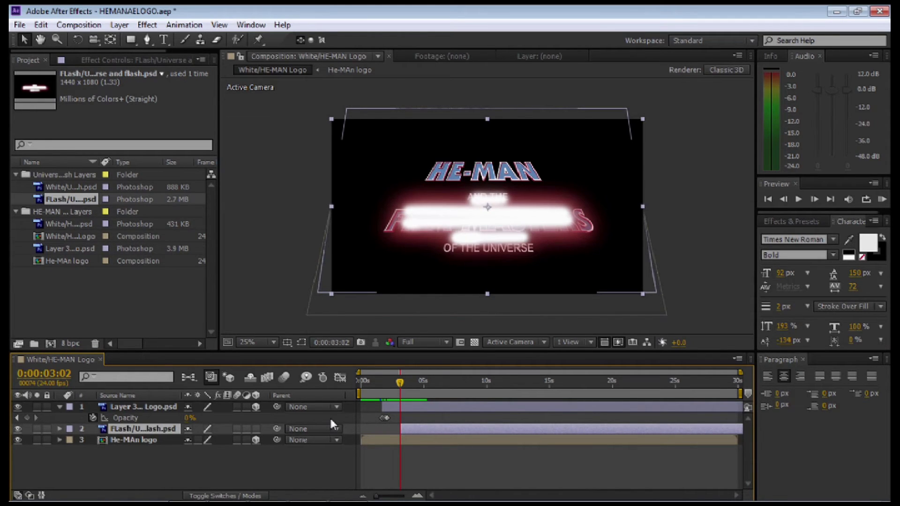
# Make the flash layer 3D, tilt it back, and enlarge it over the FILM MASTERS text
pyautogui.click(256, 429)
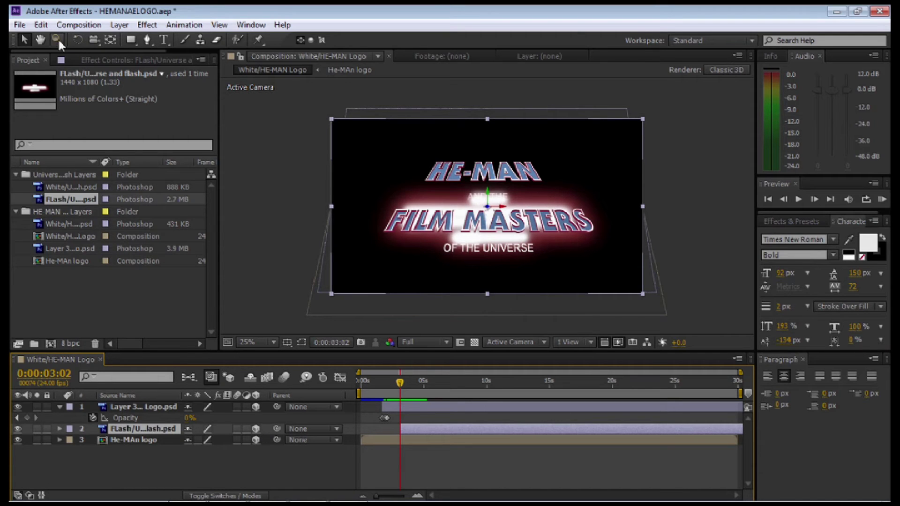
pyautogui.click(76, 38)
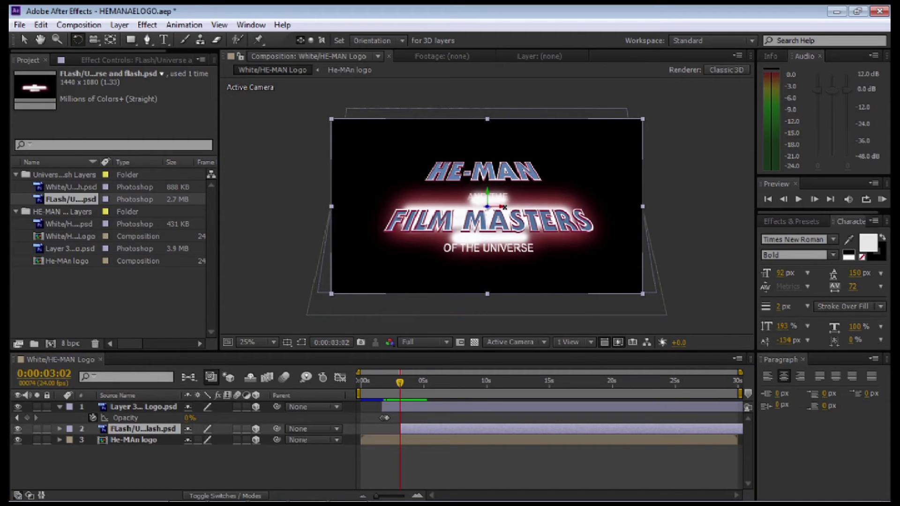
pyautogui.moveTo(504, 206); pyautogui.dragTo(504, 203)
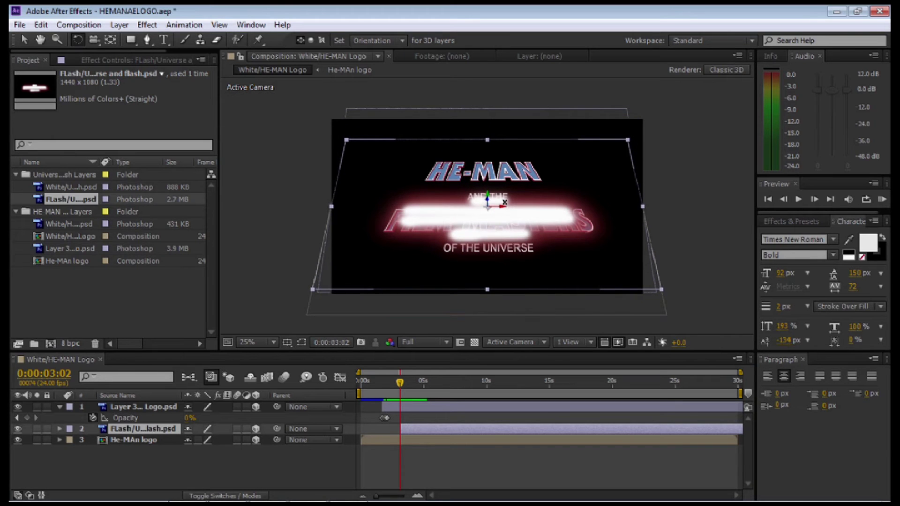
pyautogui.click(505, 202)
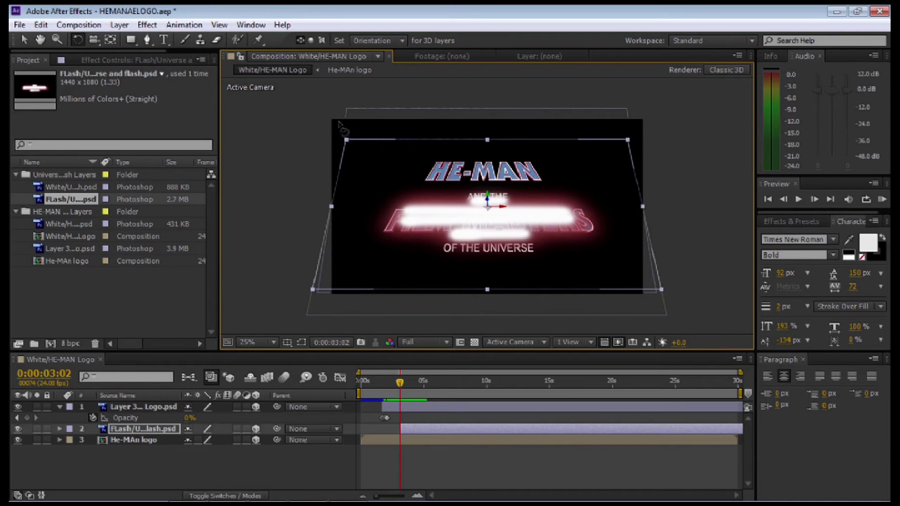
pyautogui.click(24, 39)
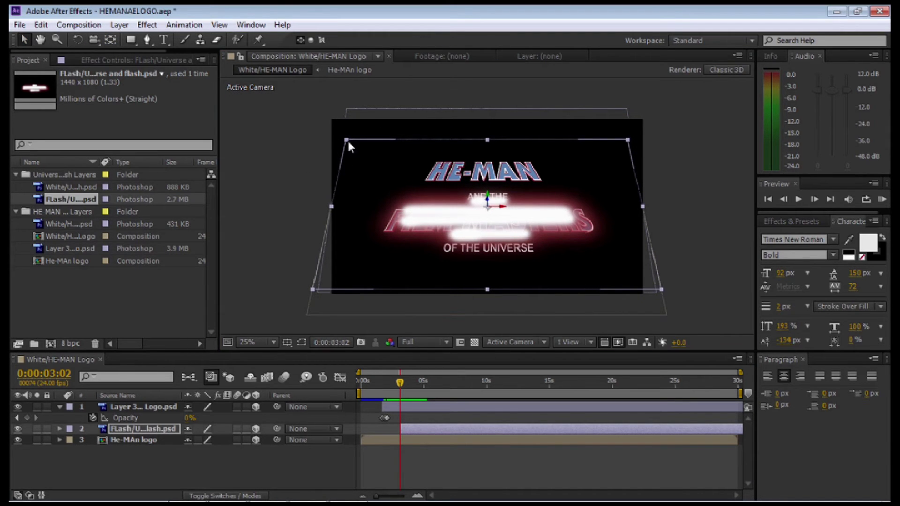
pyautogui.moveTo(347, 140); pyautogui.dragTo(320, 120)
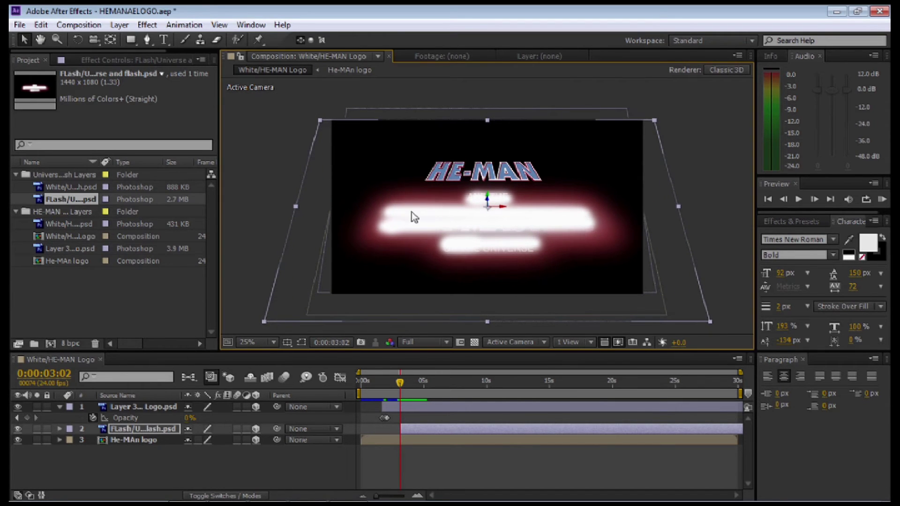
pyautogui.moveTo(404, 385); pyautogui.dragTo(401, 383)
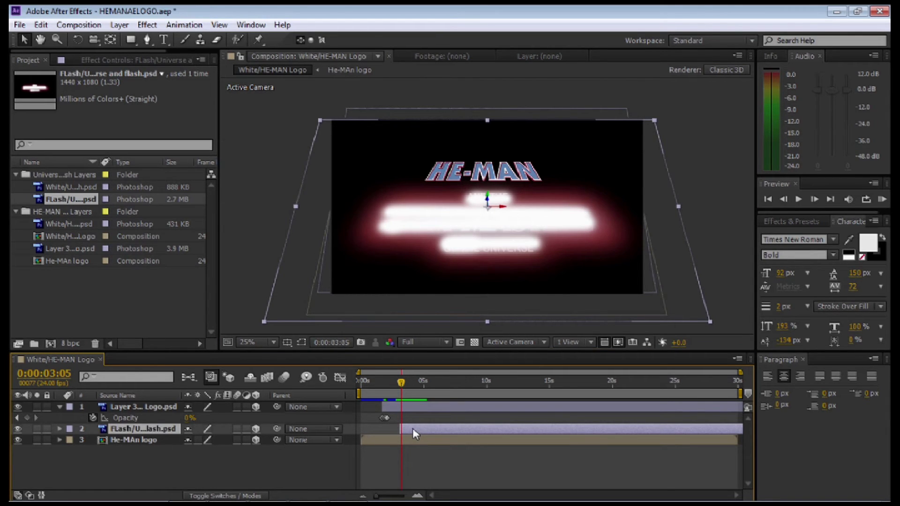
pyautogui.press('pageup')
pyautogui.press('pageup')
pyautogui.press('pageup')
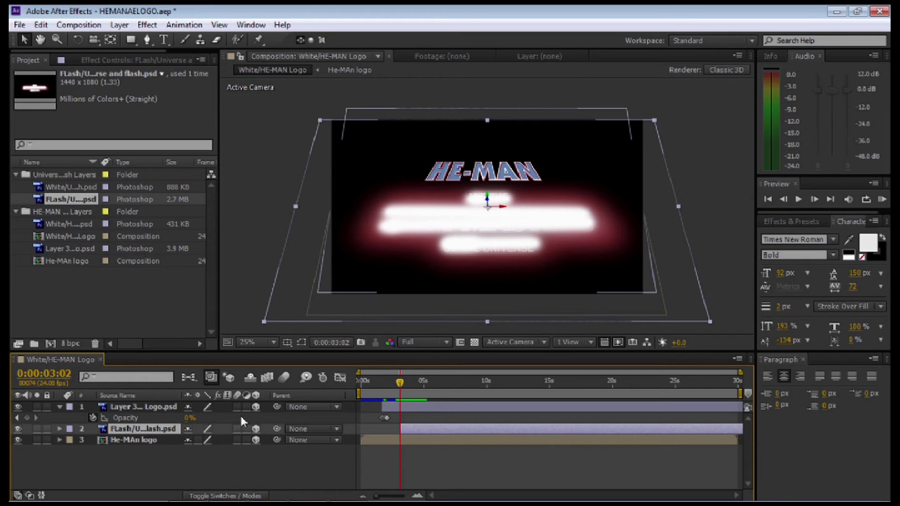
# Key the flash layer's opacity at 0% at 3:02, 100% at 3:05 and 3:08, 0% at 3:11, then preview
pyautogui.press('t')
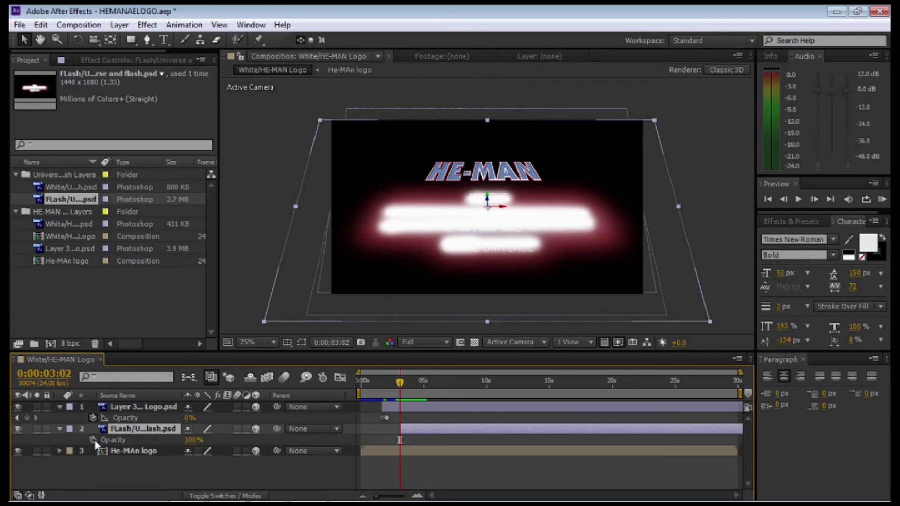
pyautogui.click(93, 439)
pyautogui.moveTo(187, 439); pyautogui.dragTo(304, 449)
pyautogui.press('pagedown')
pyautogui.press('pagedown')
pyautogui.press('pagedown')
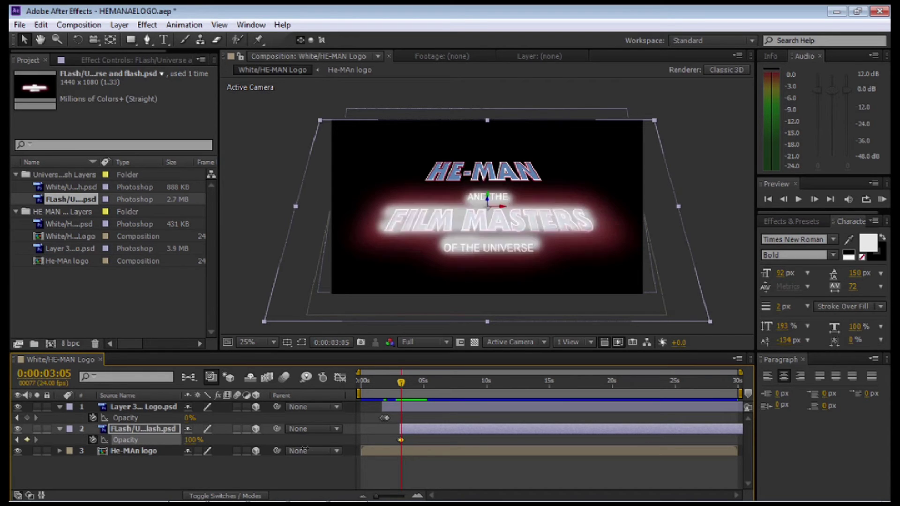
pyautogui.press('pagedown')
pyautogui.press('pagedown')
pyautogui.press('pagedown')
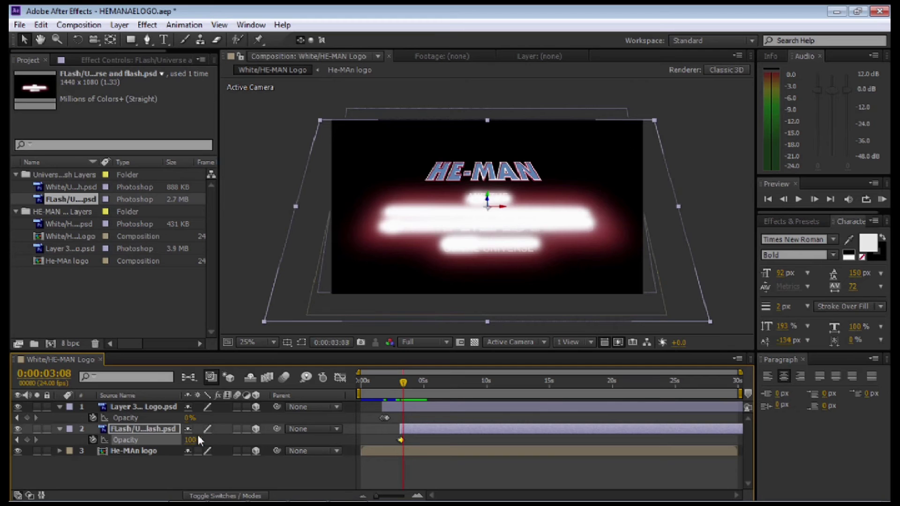
pyautogui.moveTo(196, 440); pyautogui.dragTo(215, 439)
pyautogui.press('pagedown')
pyautogui.press('pagedown')
pyautogui.click(191, 440)
pyautogui.write('0')
pyautogui.press('Return')
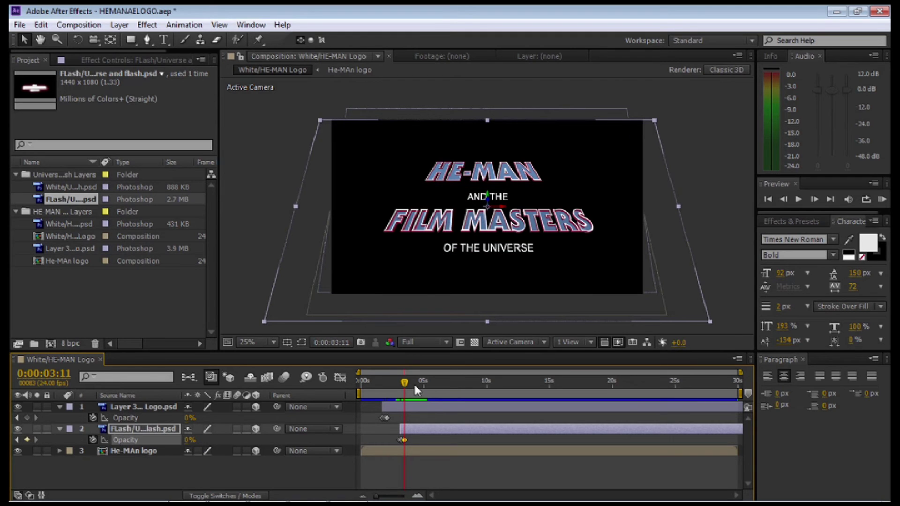
pyautogui.press('KP_0')
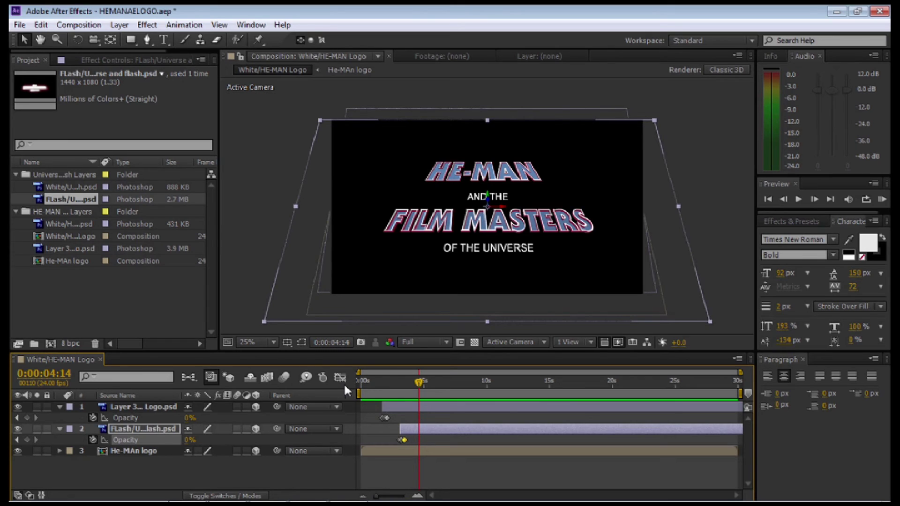
pyautogui.moveTo(421, 390); pyautogui.dragTo(430, 389)
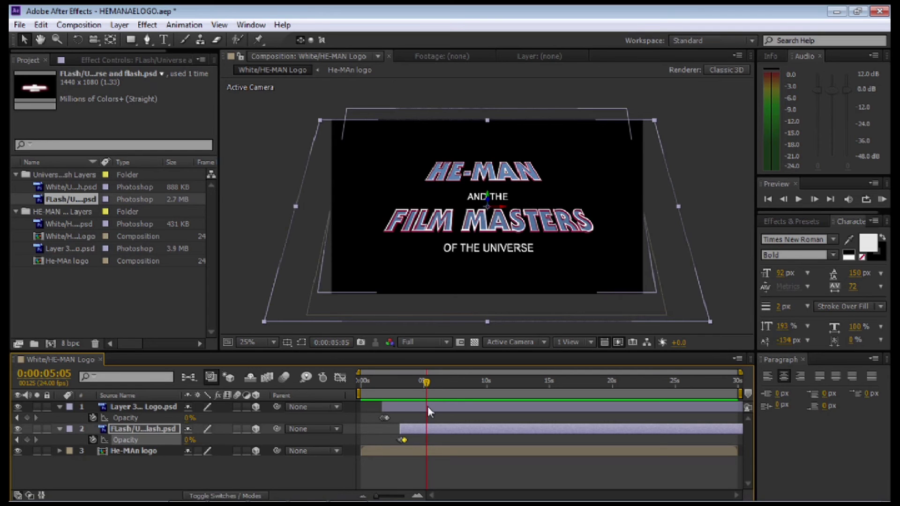
# Key both logo and flash layers' opacity: 0% at 5:05, about 90% at 5:02, 0% at 4:23
pyautogui.click(428, 406)
pyautogui.click(427, 429)
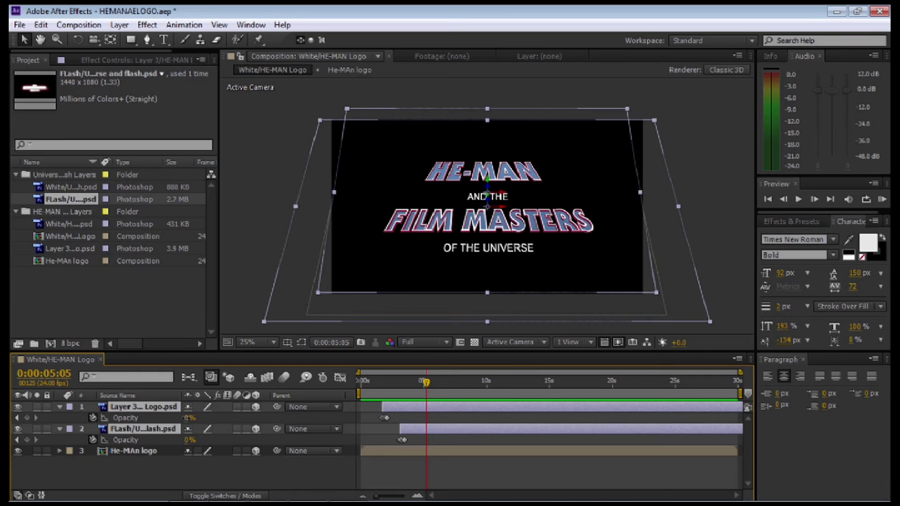
pyautogui.moveTo(190, 418); pyautogui.dragTo(167, 417)
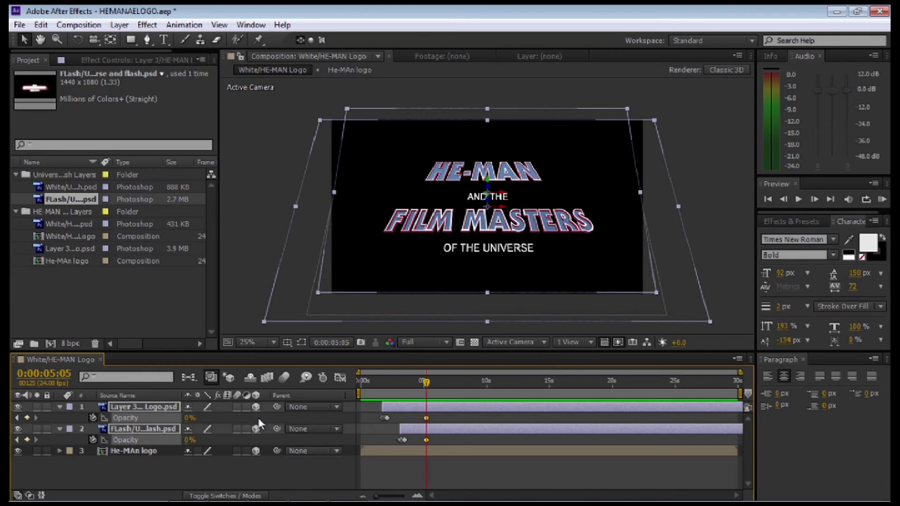
pyautogui.press('pageup')
pyautogui.press('pageup')
pyautogui.press('pageup')
pyautogui.moveTo(189, 417); pyautogui.dragTo(258, 418)
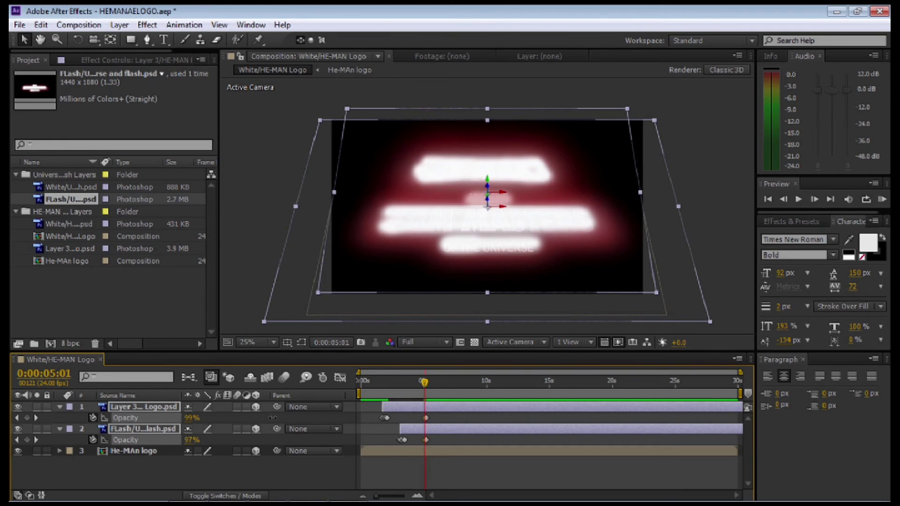
pyautogui.press('pageup')
pyautogui.press('pageup')
pyautogui.press('pageup')
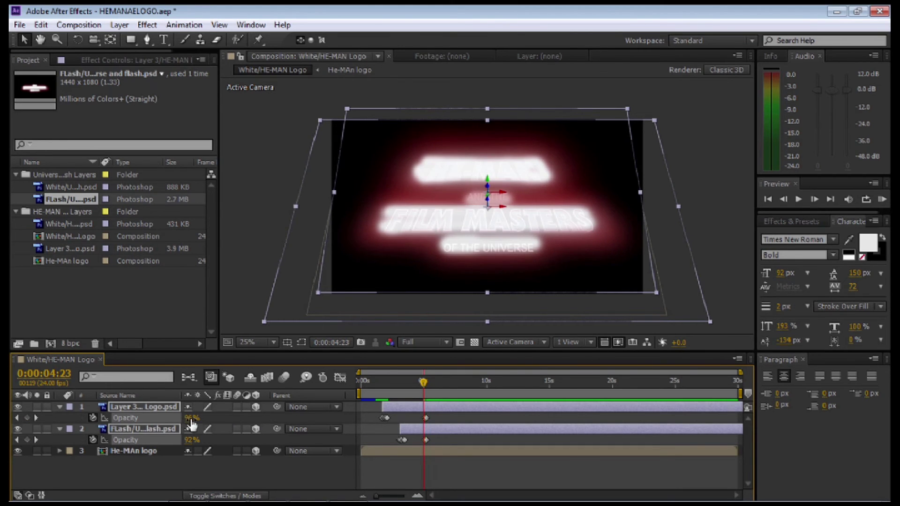
pyautogui.moveTo(189, 417); pyautogui.dragTo(109, 417)
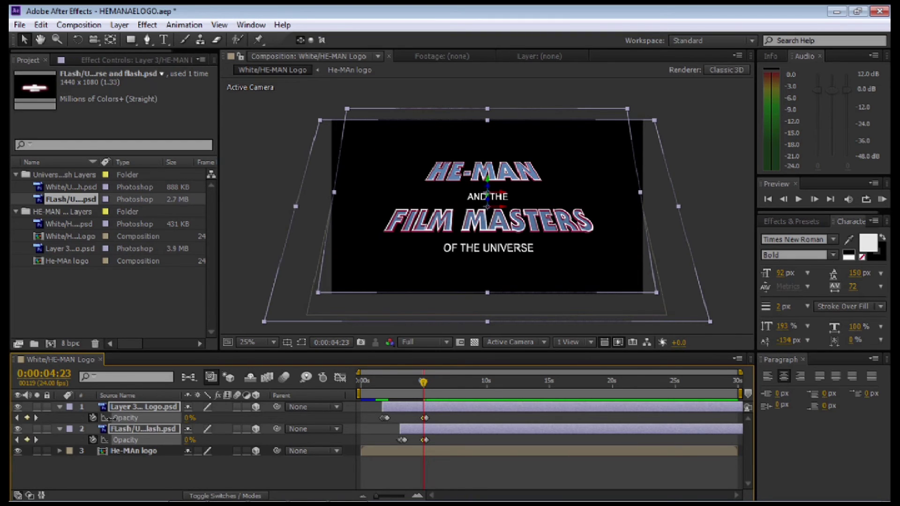
# Step frame by frame through the flash to check the glow, ending at 5:06
pyautogui.press('pageup')
pyautogui.press('pageup')
pyautogui.press('pageup')
pyautogui.press('pagedown')
pyautogui.press('pagedown')
pyautogui.press('pagedown')
pyautogui.press('pagedown')
pyautogui.press('pagedown')
pyautogui.press('pagedown')
pyautogui.press('pagedown')
pyautogui.press('pagedown')
pyautogui.press('pagedown')
pyautogui.press('pagedown')
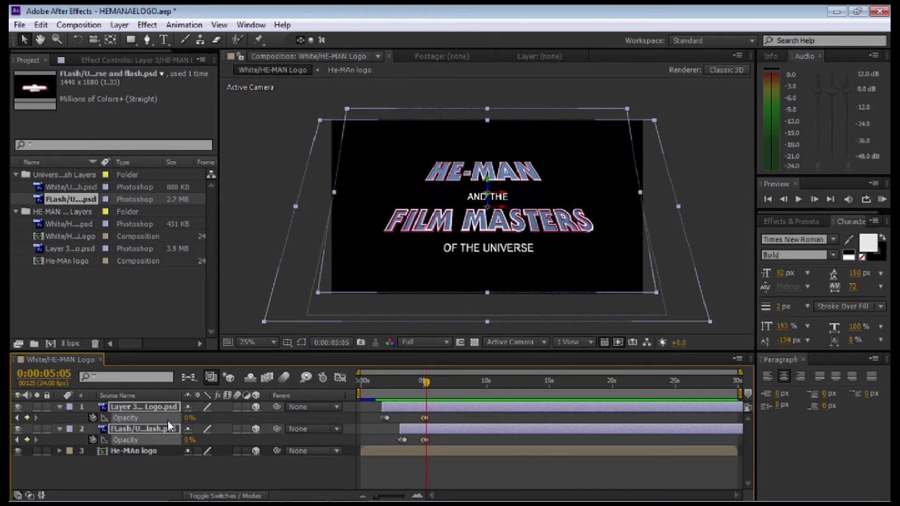
pyautogui.press('pagedown')
pyautogui.press('pagedown')
pyautogui.press('pagedown')
pyautogui.press('pagedown')
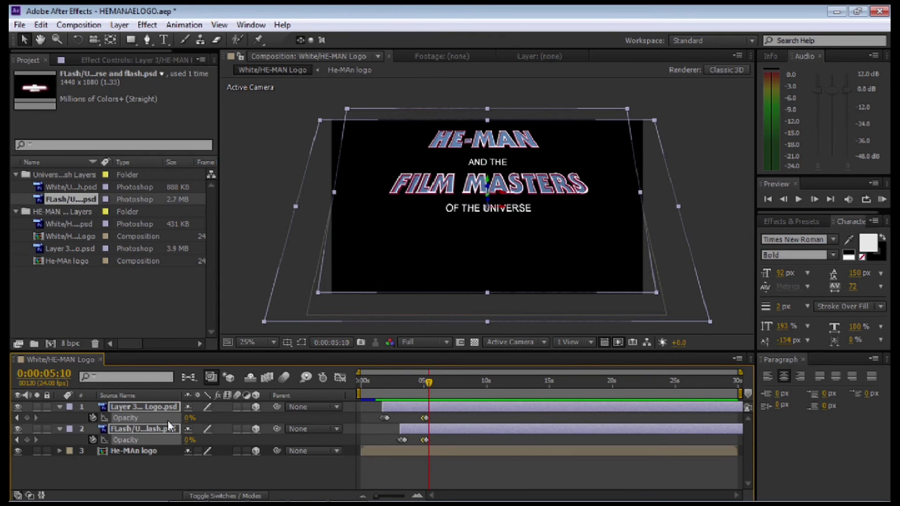
# Preview the animation, stop at 6:07, and set the work area end there
pyautogui.press('space')
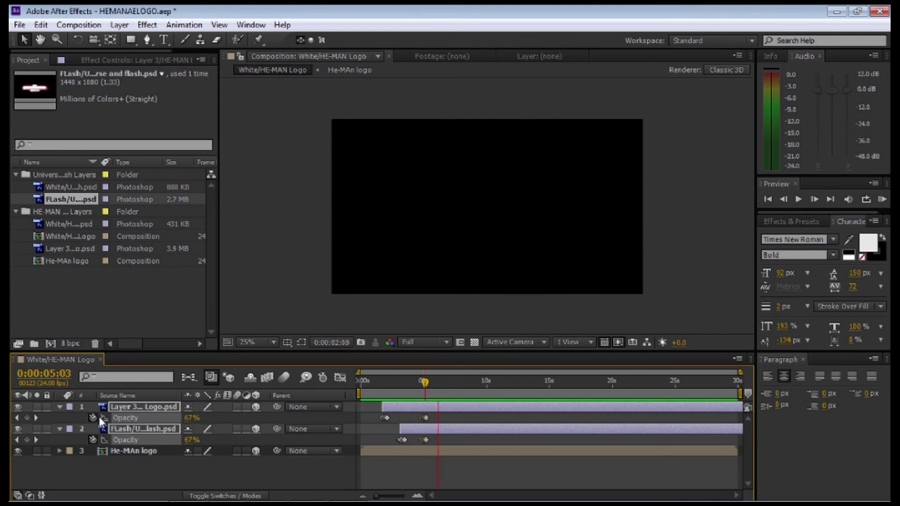
pyautogui.press('space')
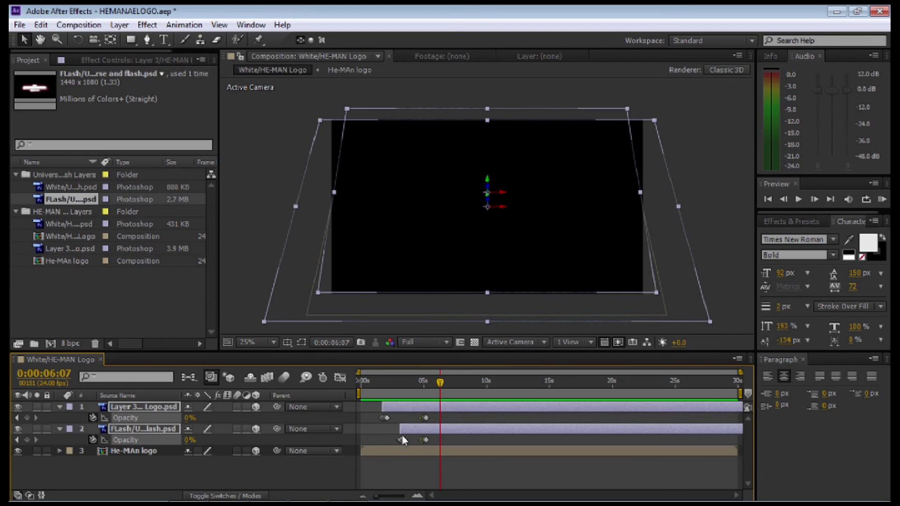
pyautogui.press('n')
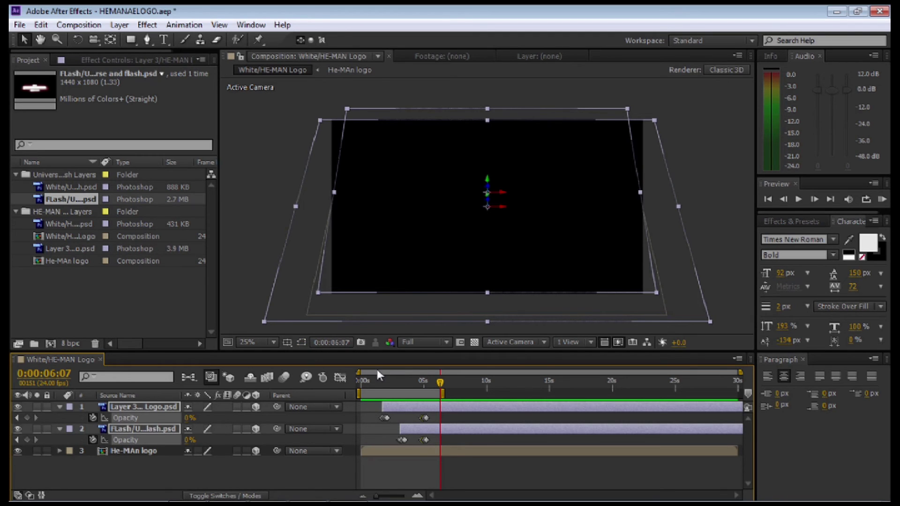
pyautogui.click(19, 24)
# Add the composition to the Render Queue and set its output format to H.264
pyautogui.moveTo(91, 201)
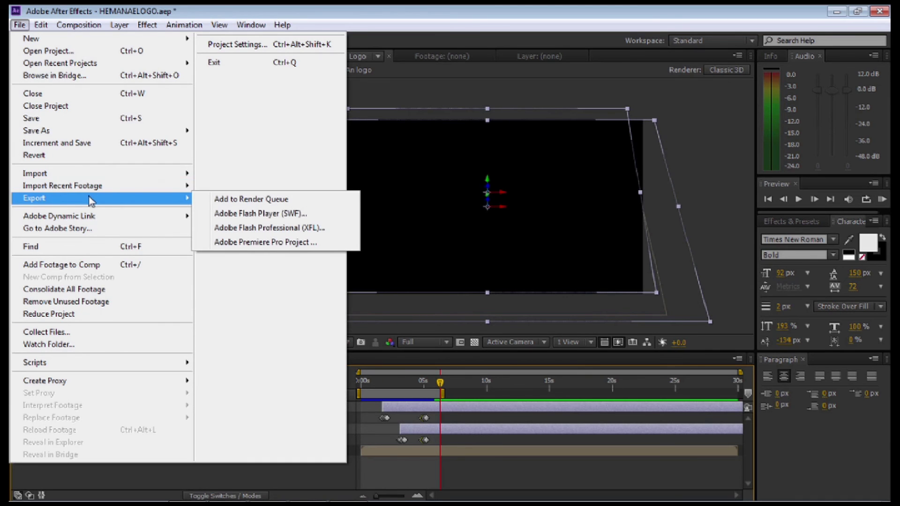
pyautogui.click(221, 201)
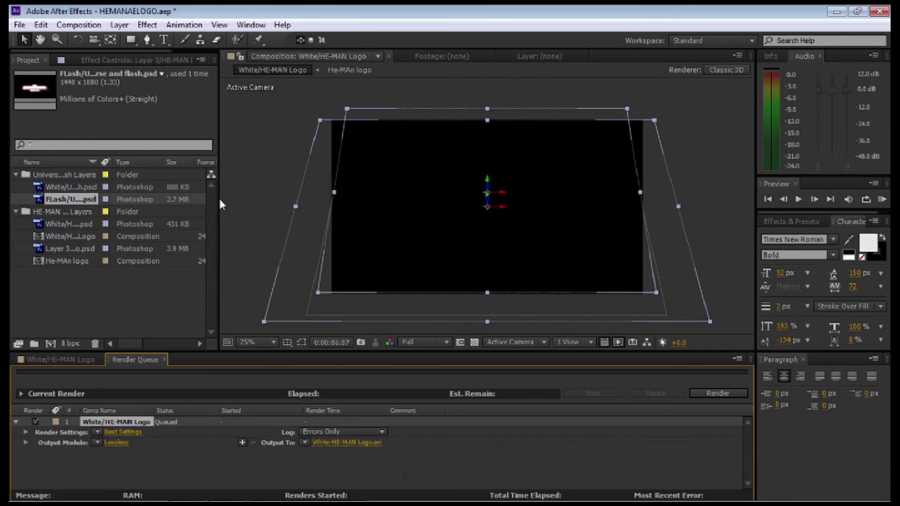
pyautogui.click(121, 441)
pyautogui.click(423, 88)
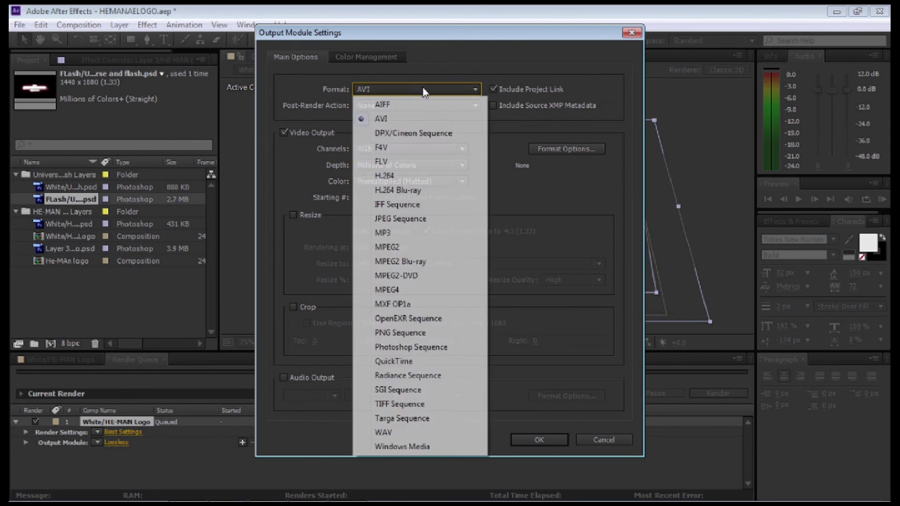
pyautogui.click(408, 175)
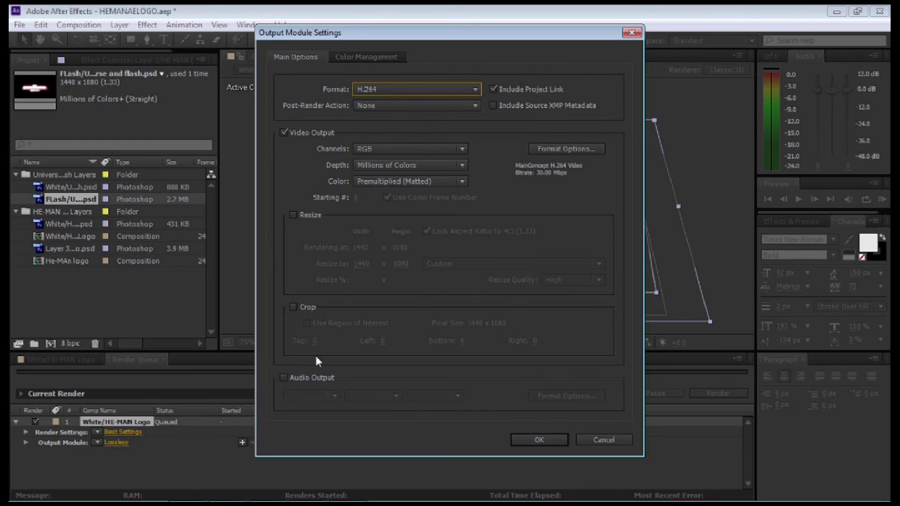
# Enable audio output, review the H.264 audio options, and confirm the output module settings
pyautogui.click(284, 378)
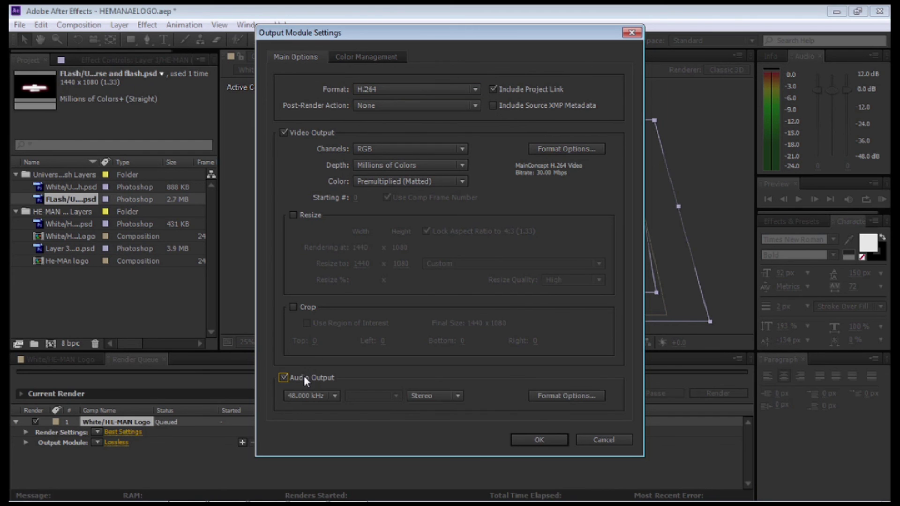
pyautogui.click(534, 148)
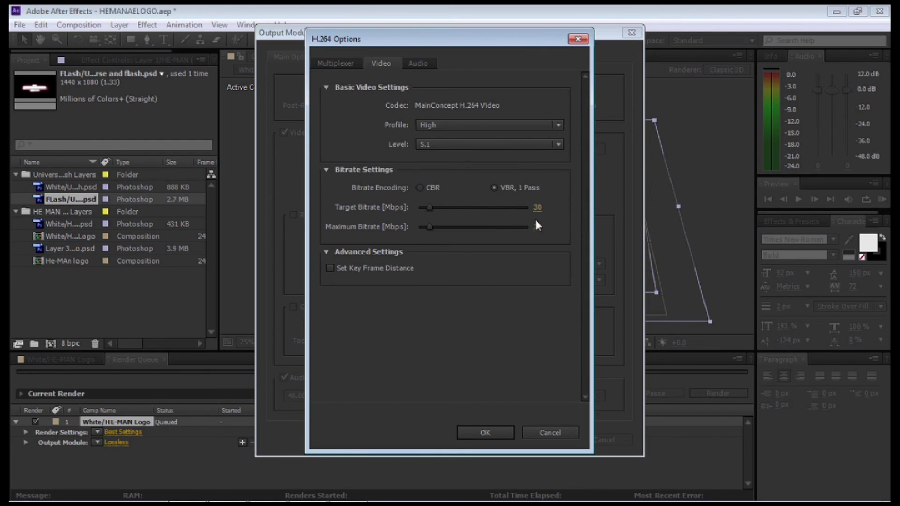
pyautogui.click(424, 65)
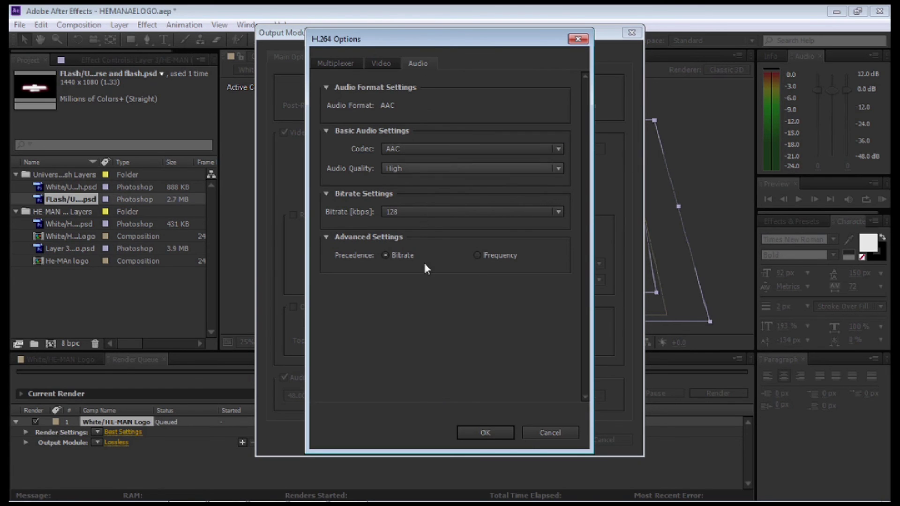
pyautogui.click(472, 435)
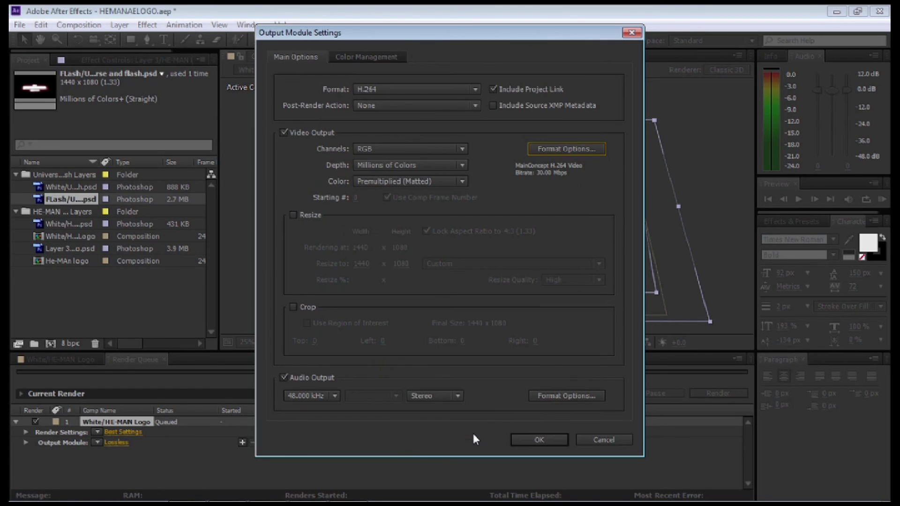
pyautogui.click(538, 439)
# Save the output into the HE-MAN logo folder under Film Masters, removing the 'White-' prefix from the name
pyautogui.click(379, 441)
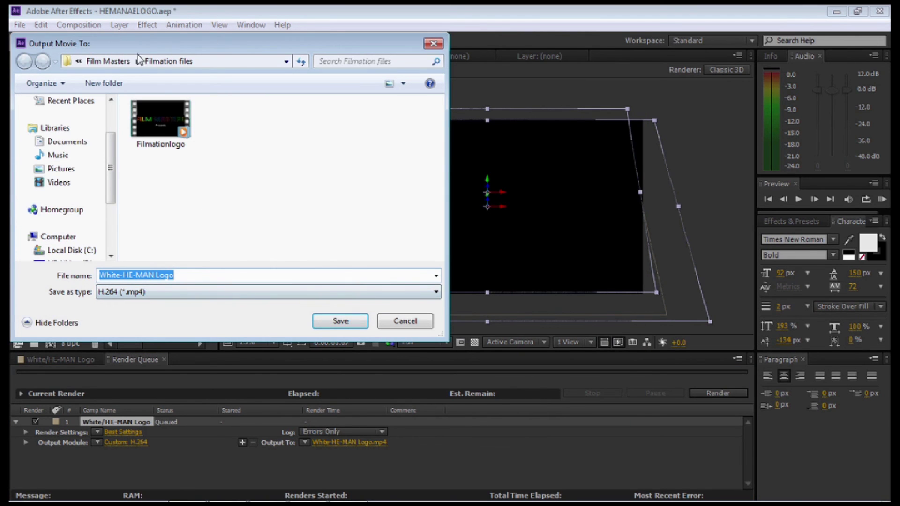
pyautogui.click(105, 61)
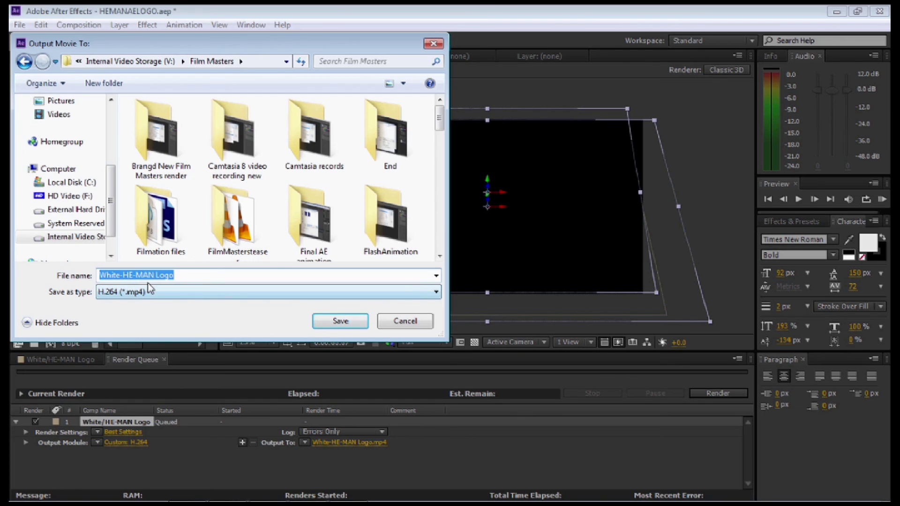
pyautogui.click(126, 276)
pyautogui.moveTo(125, 276); pyautogui.dragTo(75, 277)
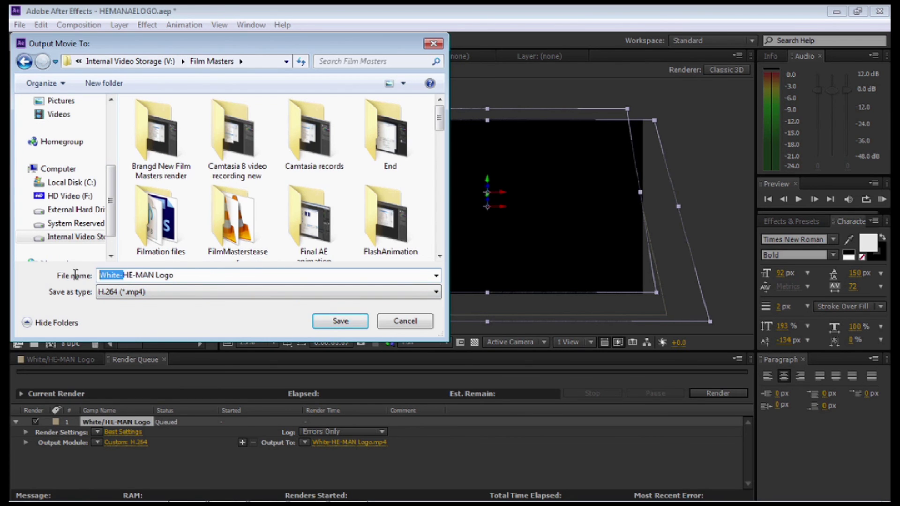
pyautogui.press('BackSpace')
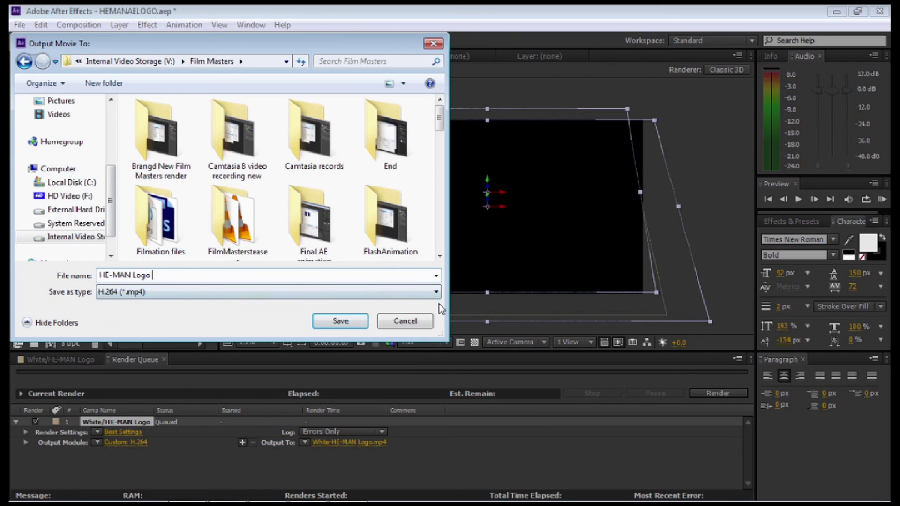
pyautogui.click(342, 321)
# Confirm the output location and render the composition to its H.264 MP4 file
pyautogui.click(343, 323)
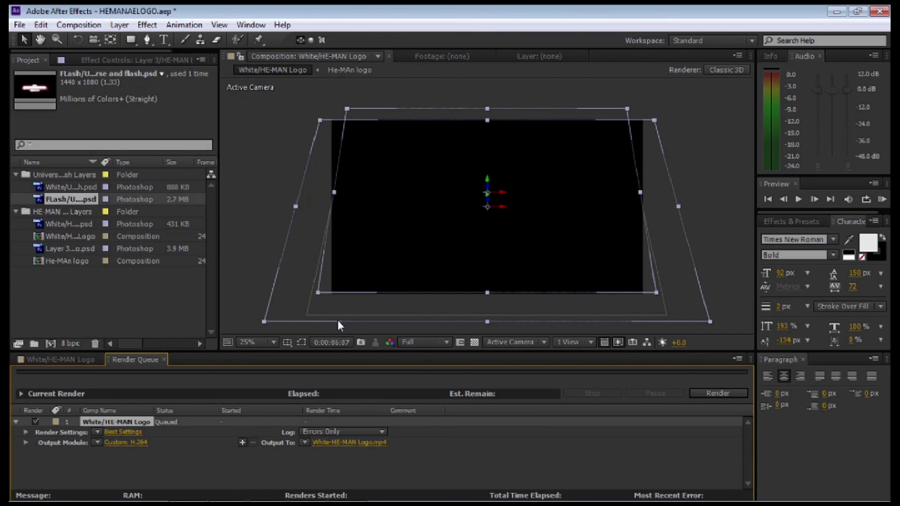
pyautogui.click(703, 396)
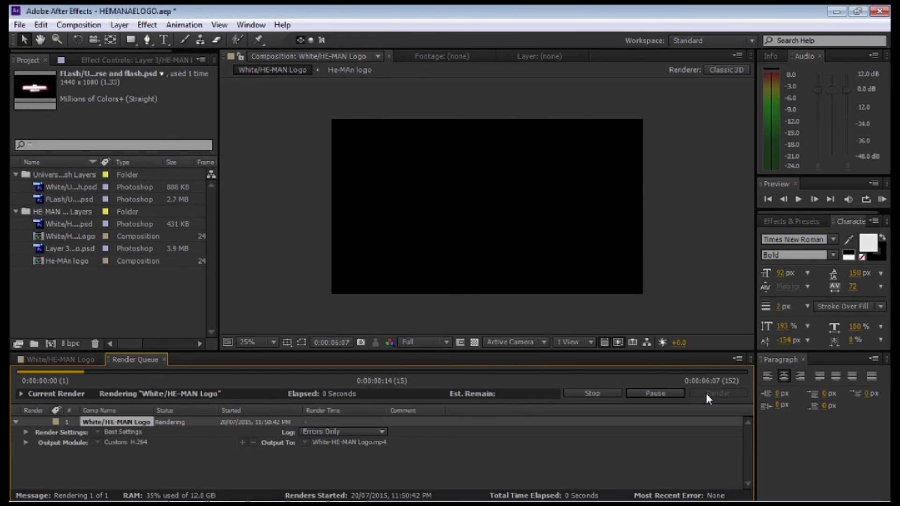